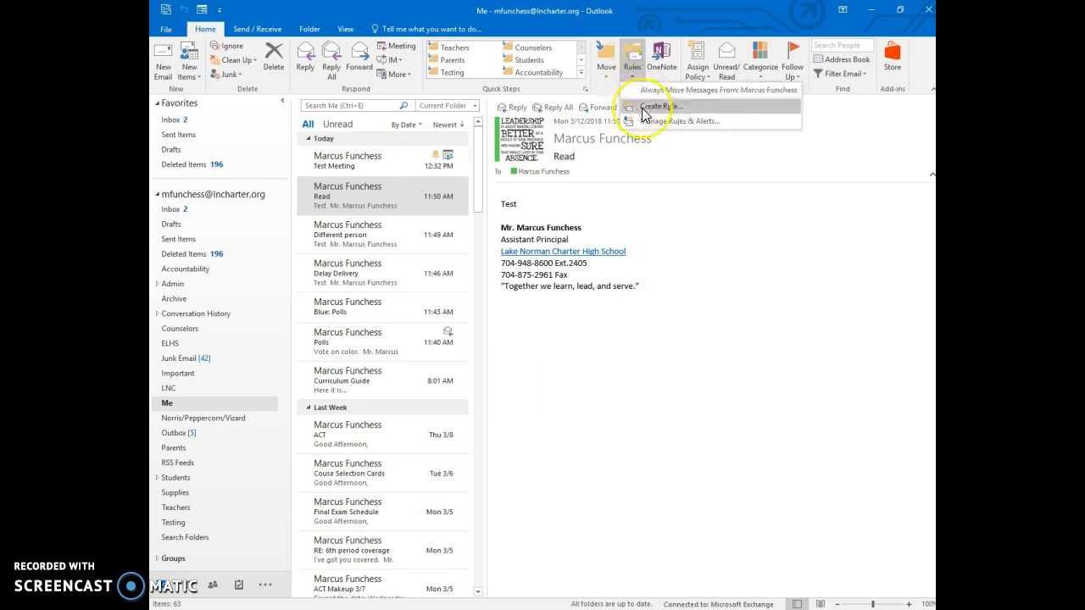
Step: Start an advanced rule from the selected "Read" message, with its sender as the condition
left_click(642, 107)
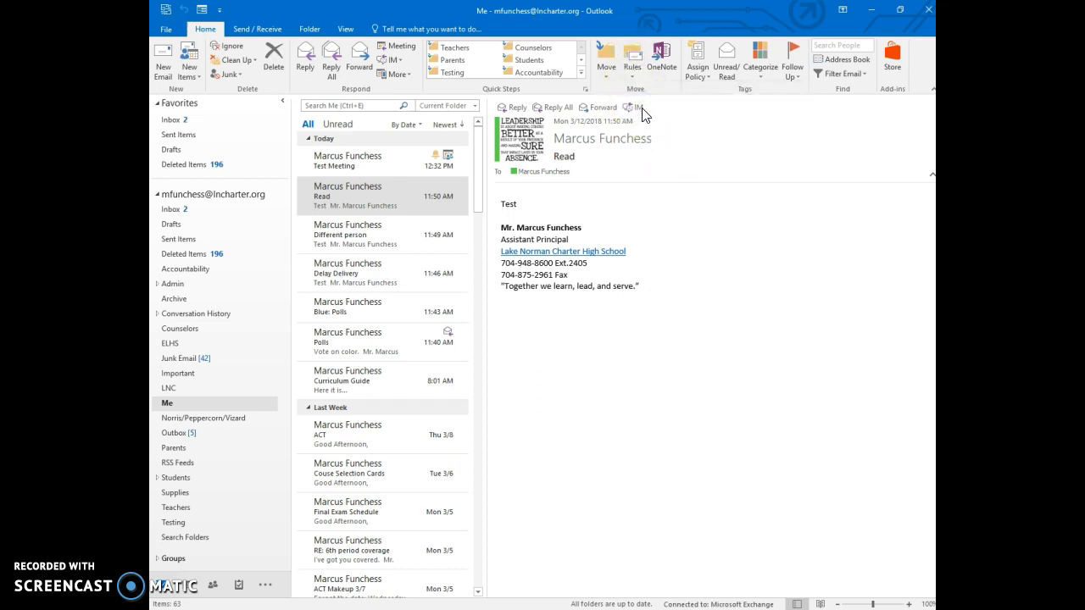
left_click(610, 175)
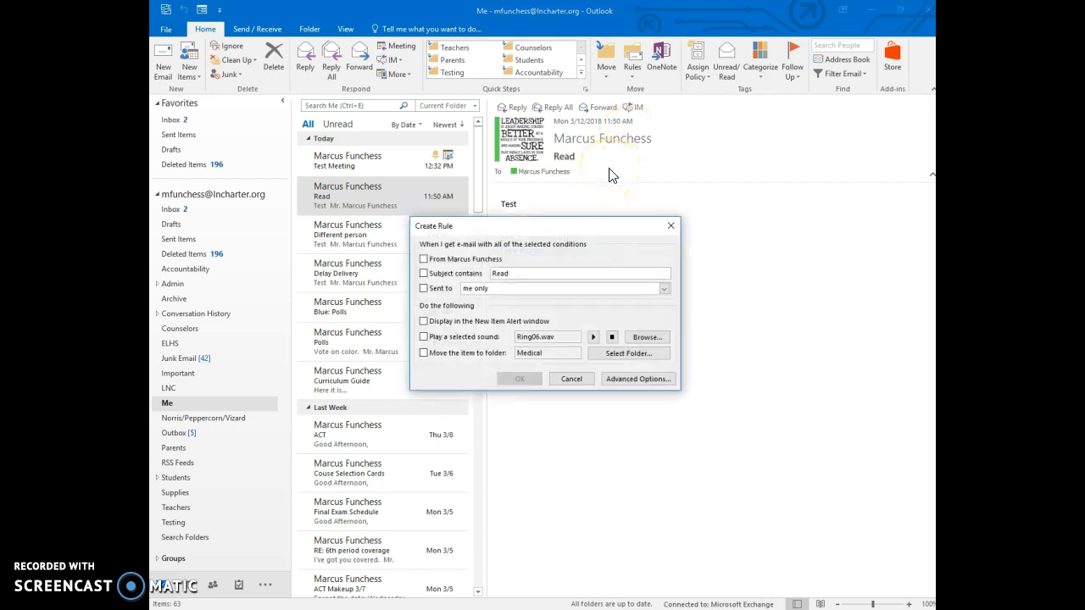
left_click(632, 378)
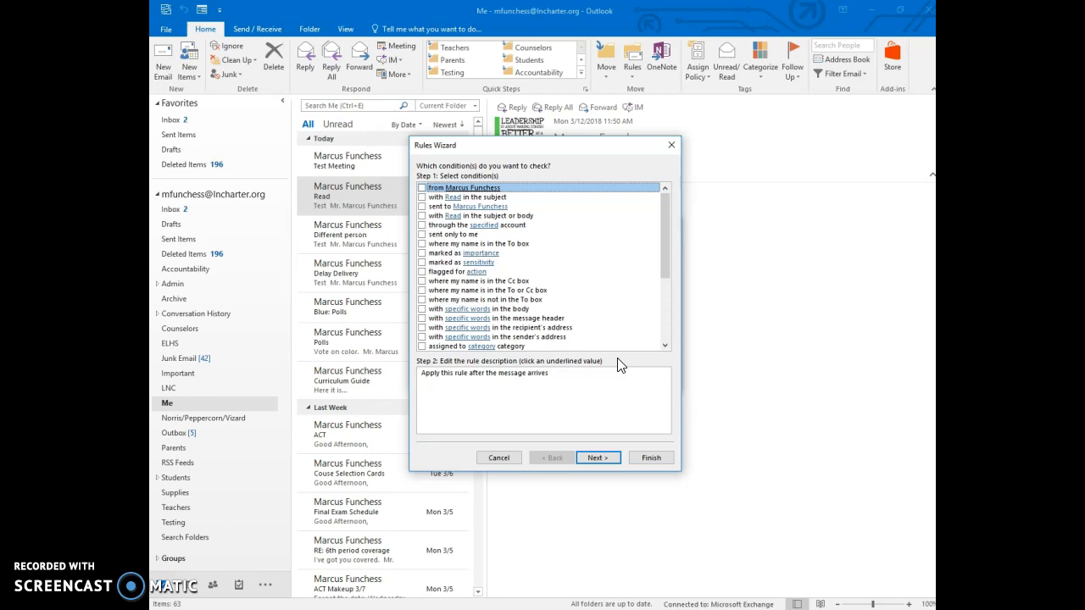
left_click(623, 329)
left_click(422, 187)
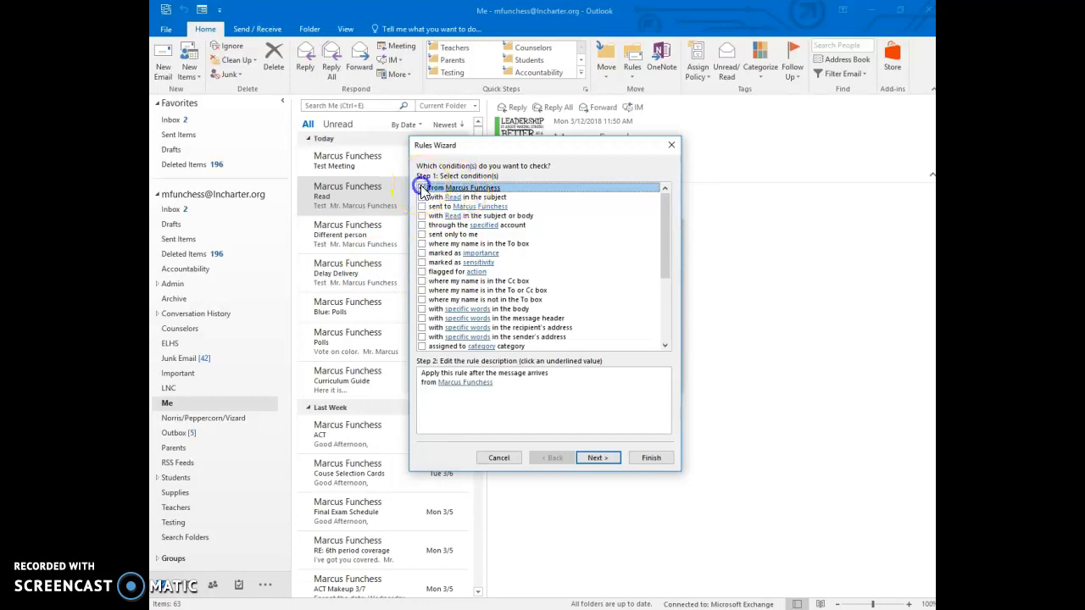
Step: Examine the address list for the rule's sender and the other available conditions, leaving the sender condition as set
left_click(467, 383)
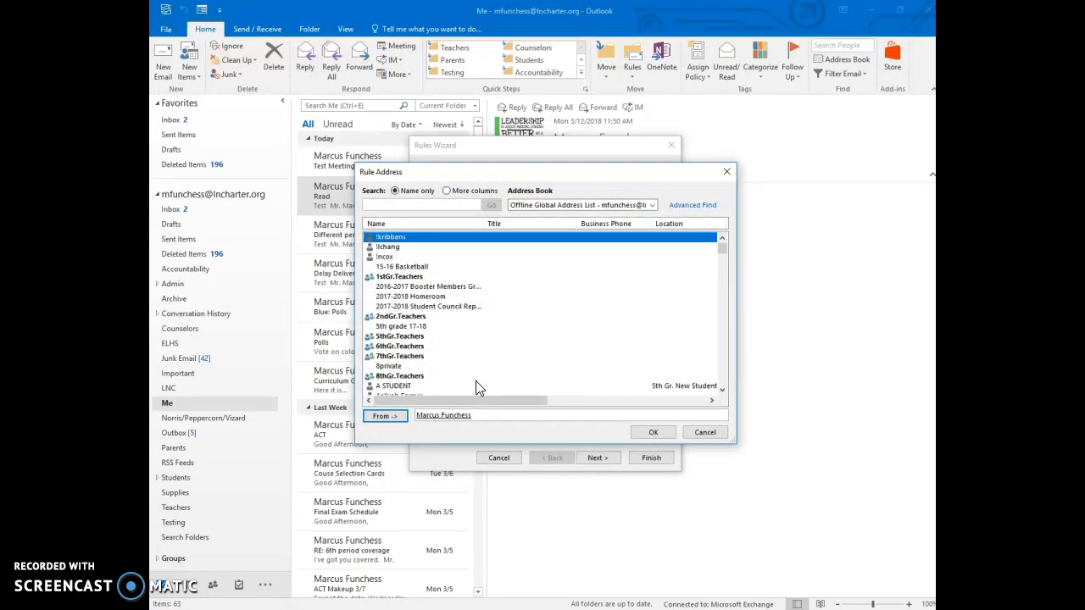
left_click(703, 434)
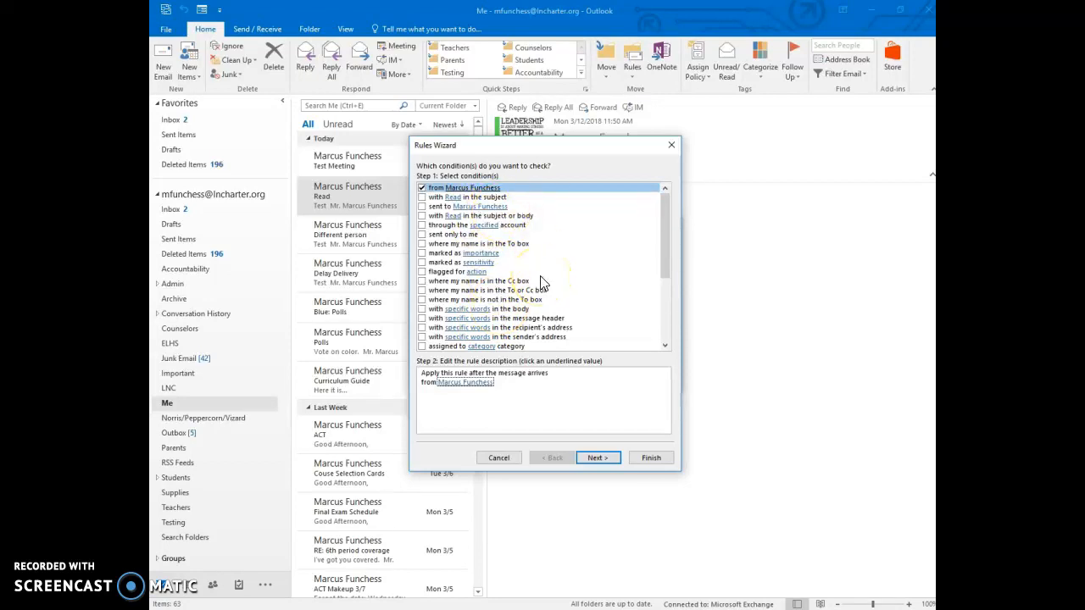
scroll(543, 282, "down", 2)
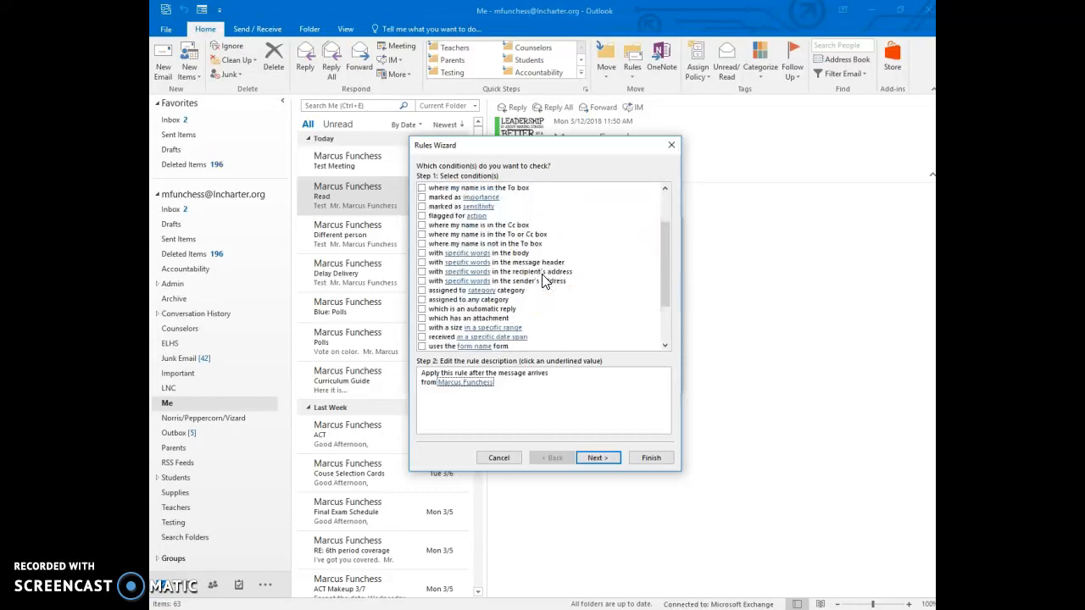
scroll(542, 281, "down", 1)
scroll(543, 282, "up", 3)
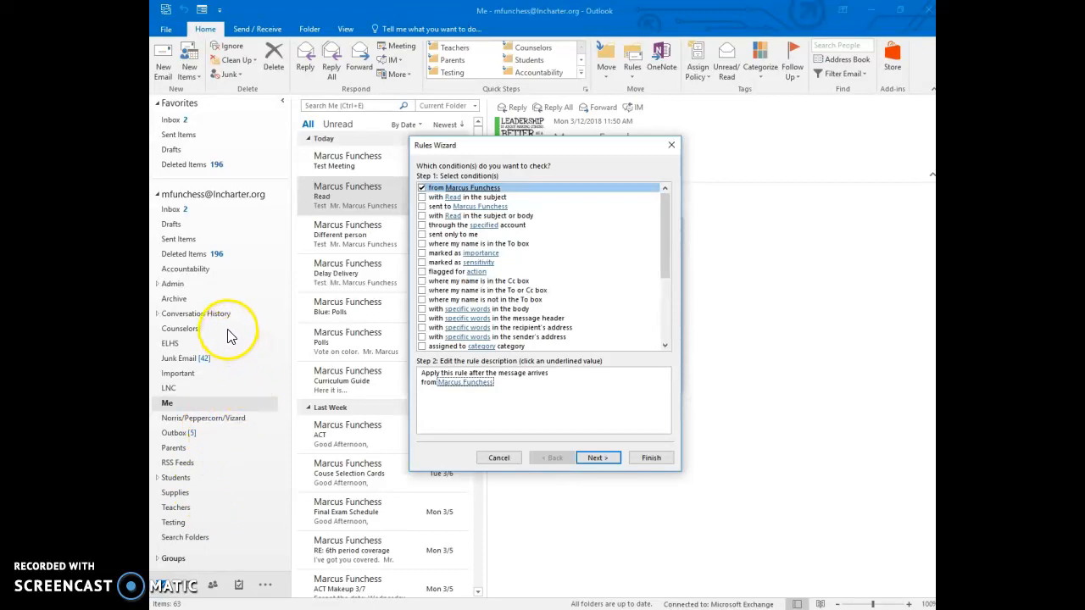
left_click(165, 286)
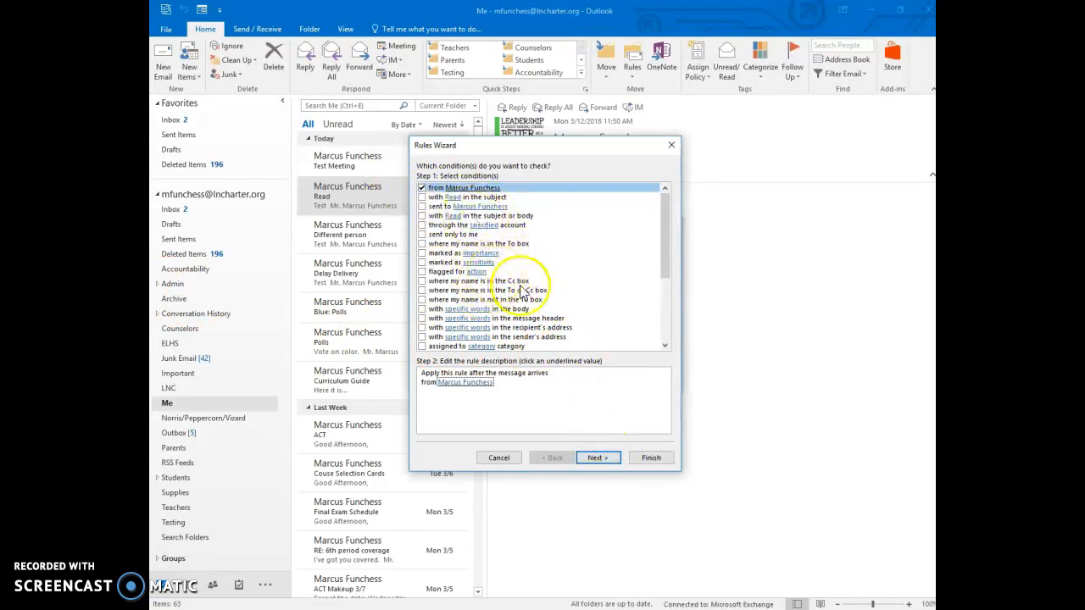
Step: Set the rule's actions to move a copy to the Me folder and mark it as read
left_click(607, 458)
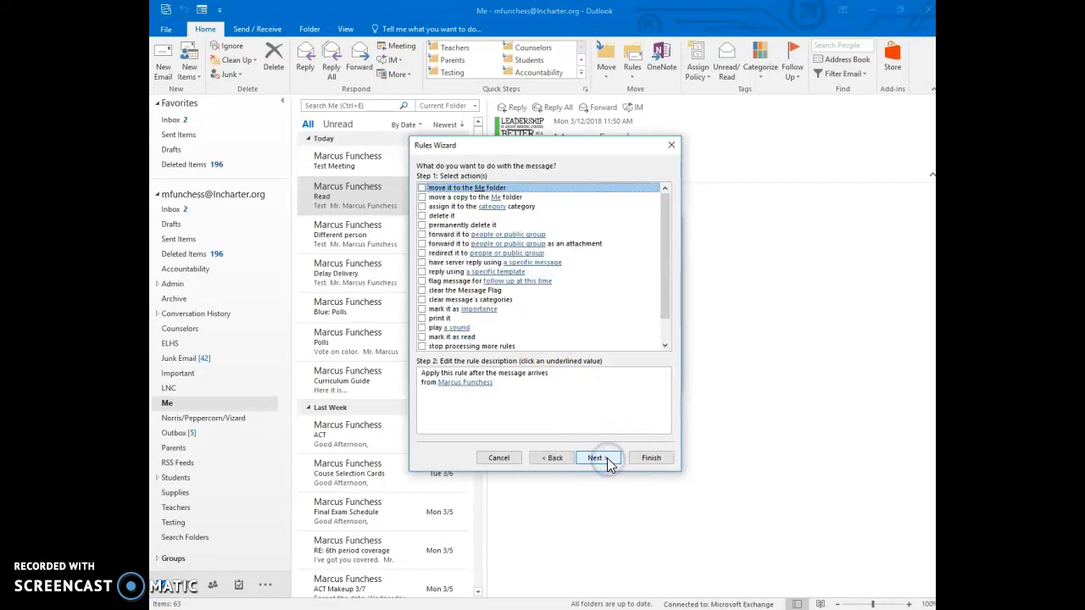
left_click(423, 189)
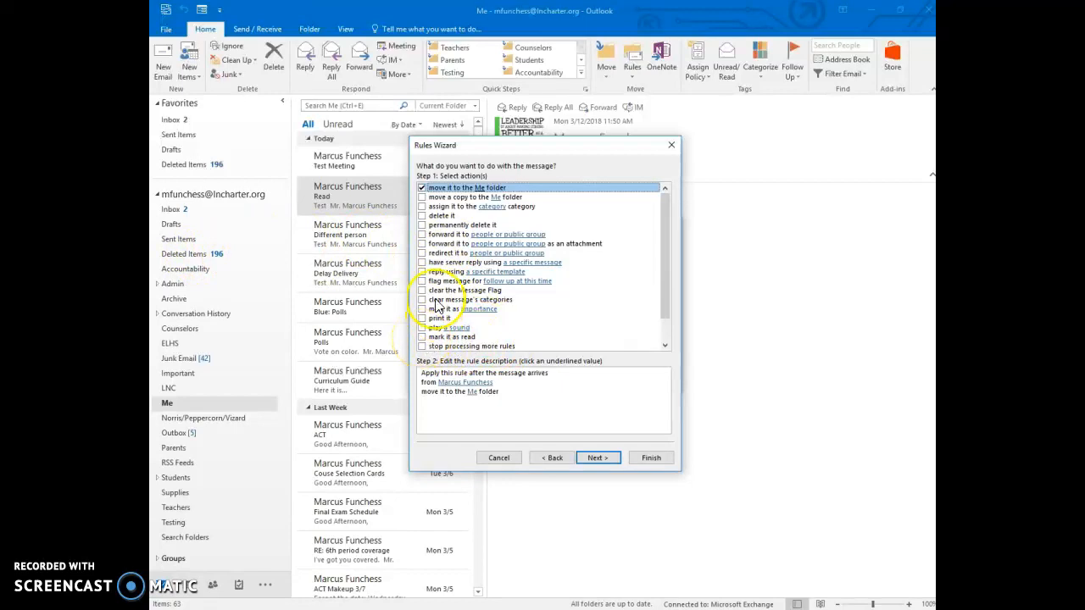
left_click(422, 197)
left_click(422, 187)
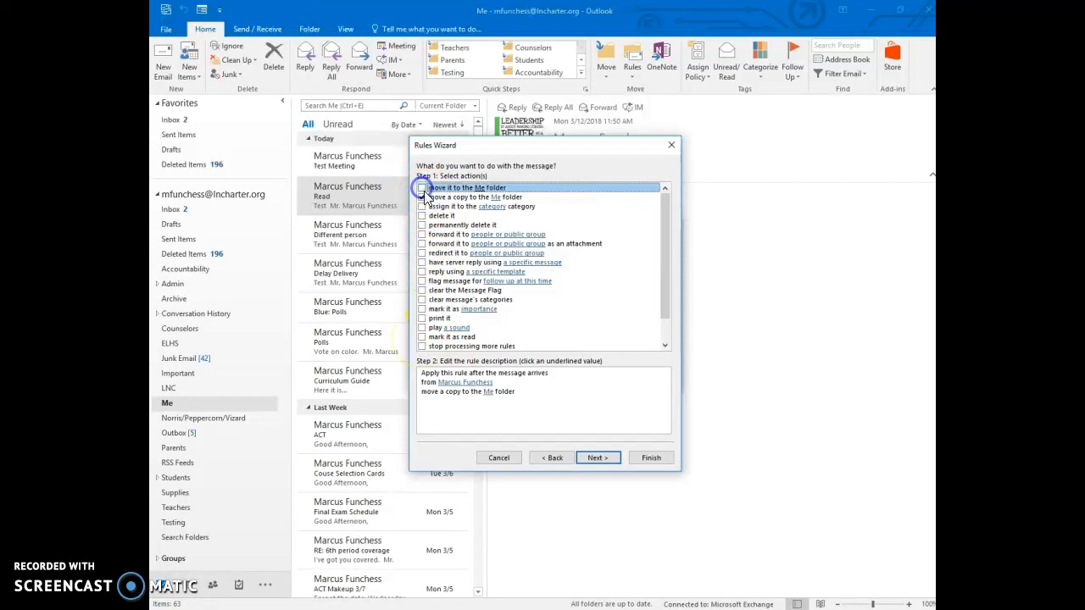
left_click(422, 338)
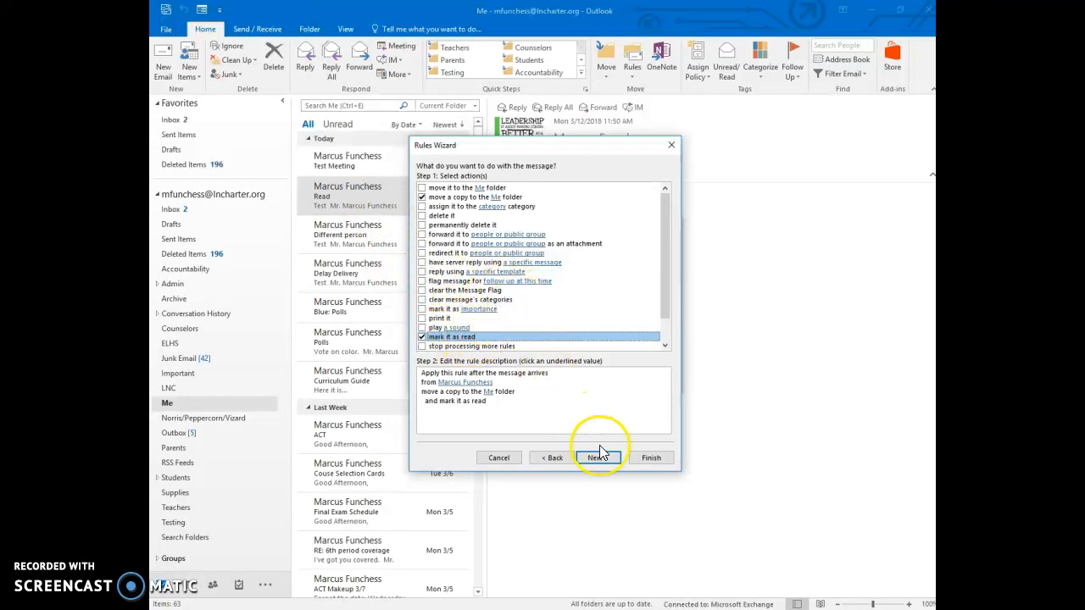
scroll(519, 265, "down", 1)
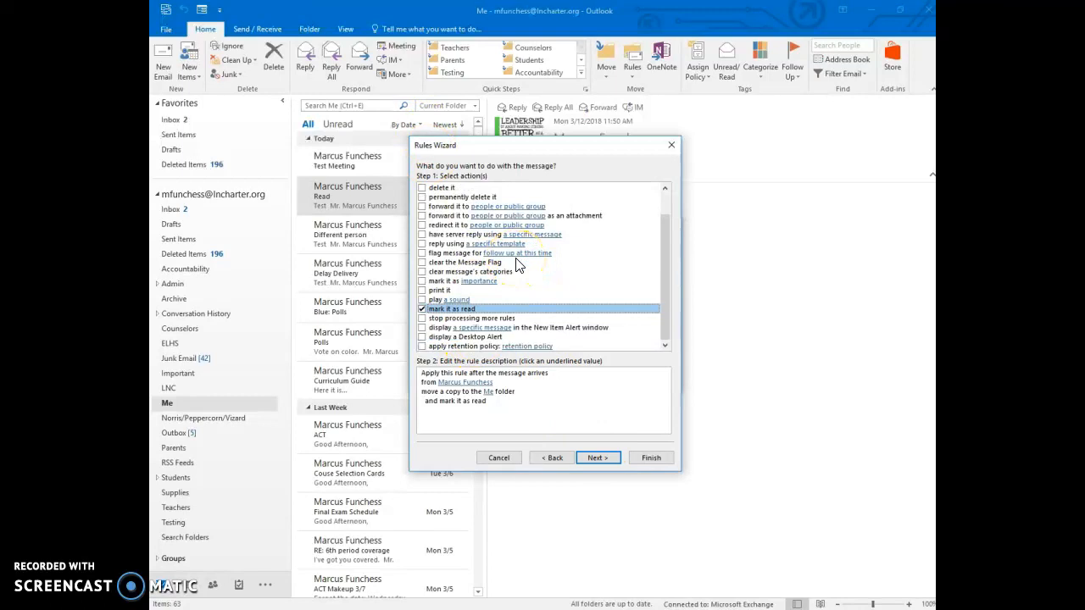
scroll(519, 265, "up", 1)
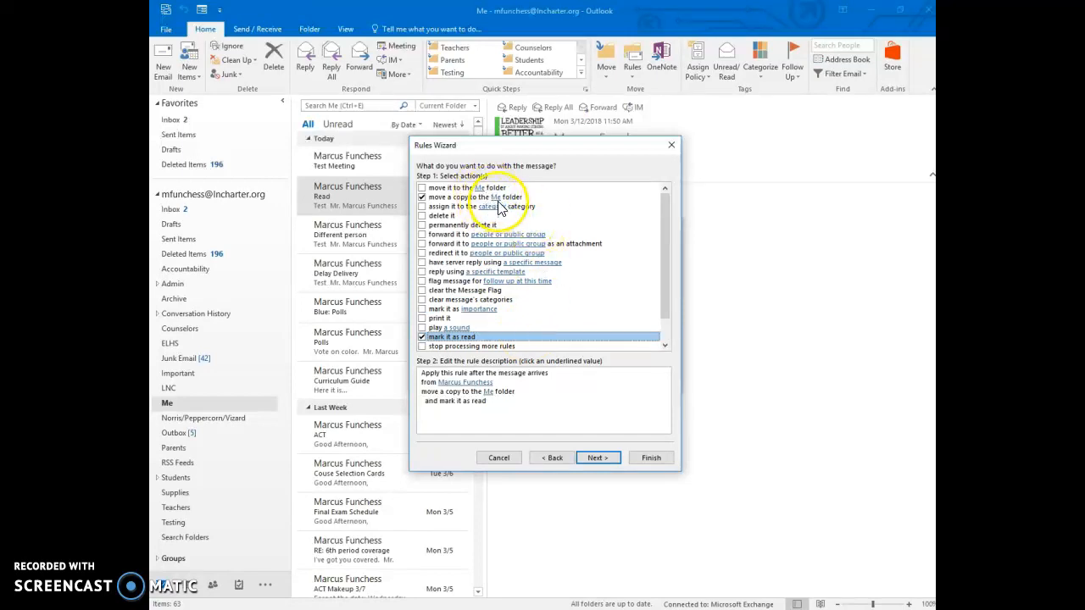
Step: Examine the folders available as the copy's destination, keeping the current choice
left_click(499, 199)
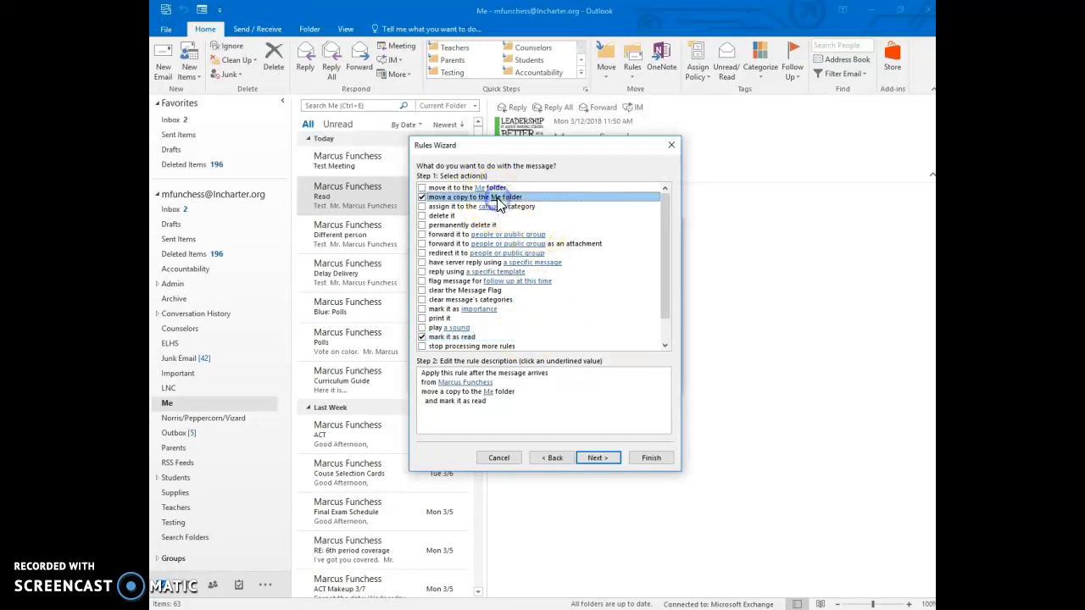
left_click(492, 392)
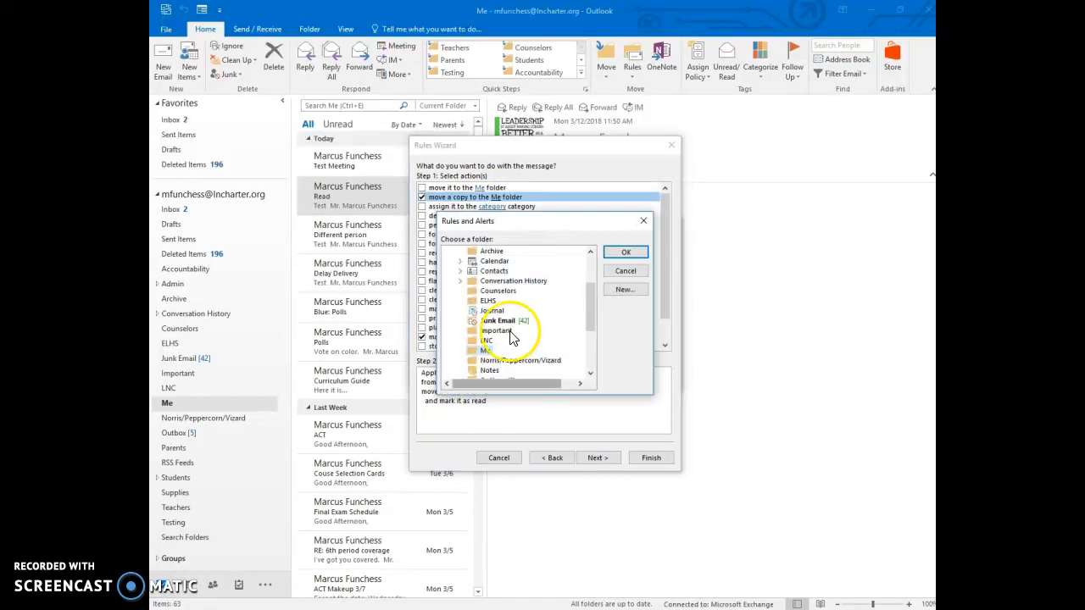
scroll(486, 319, "down", 3)
scroll(486, 319, "up", 6)
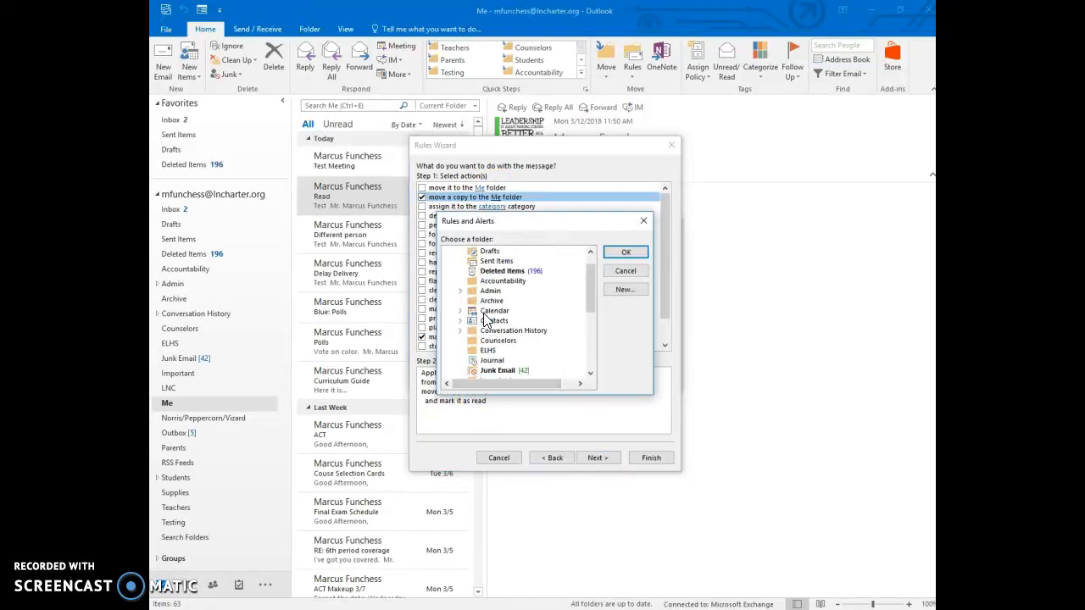
scroll(486, 319, "down", 2)
scroll(487, 319, "down", 1)
scroll(523, 320, "up", 1)
scroll(526, 316, "down", 4)
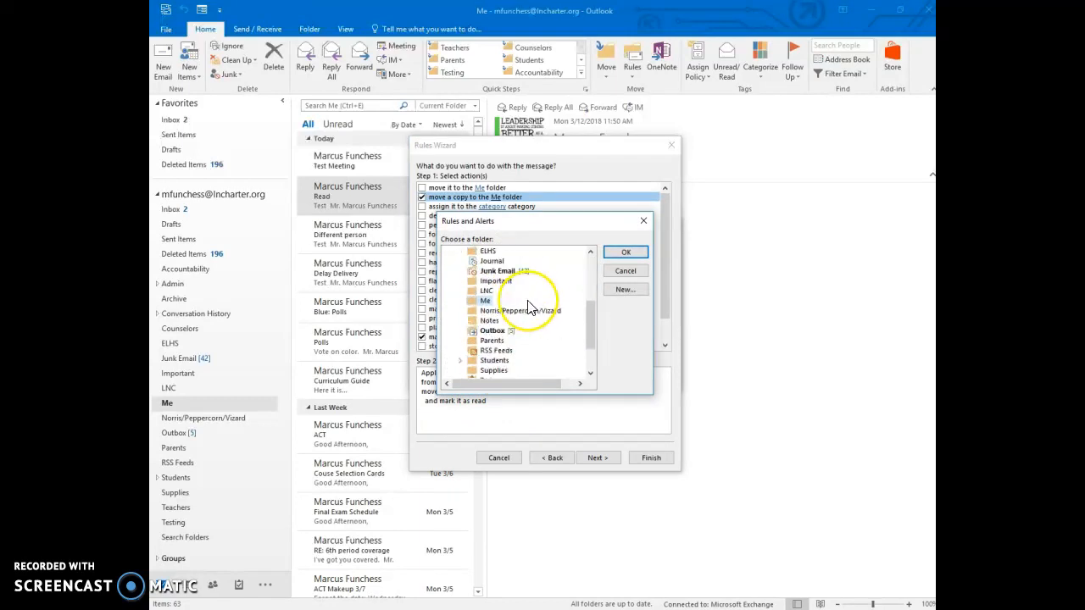
scroll(529, 307, "up", 5)
scroll(529, 307, "up", 2)
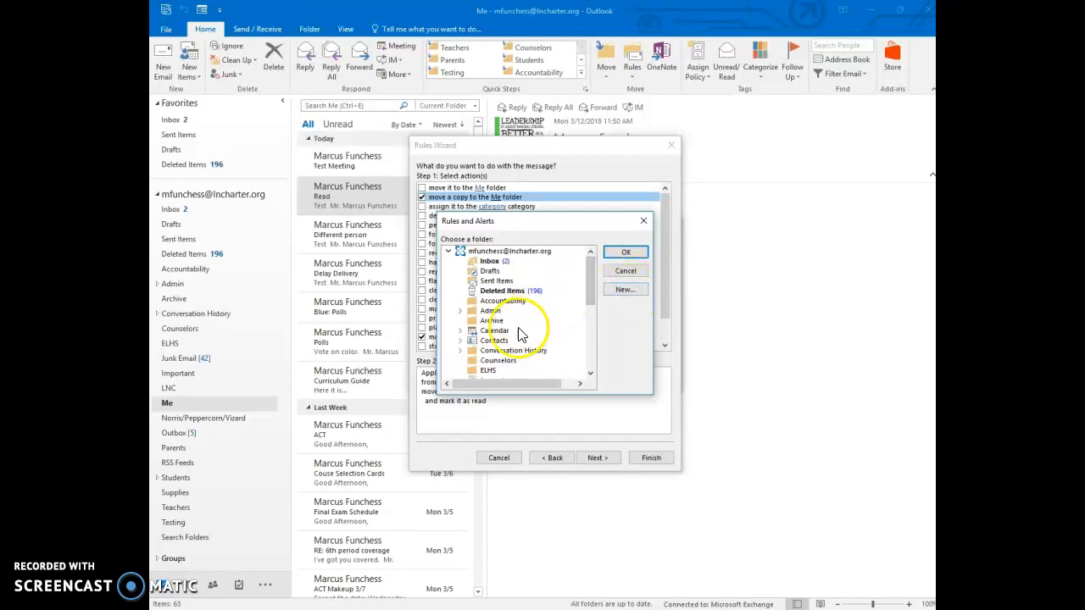
scroll(517, 337, "down", 3)
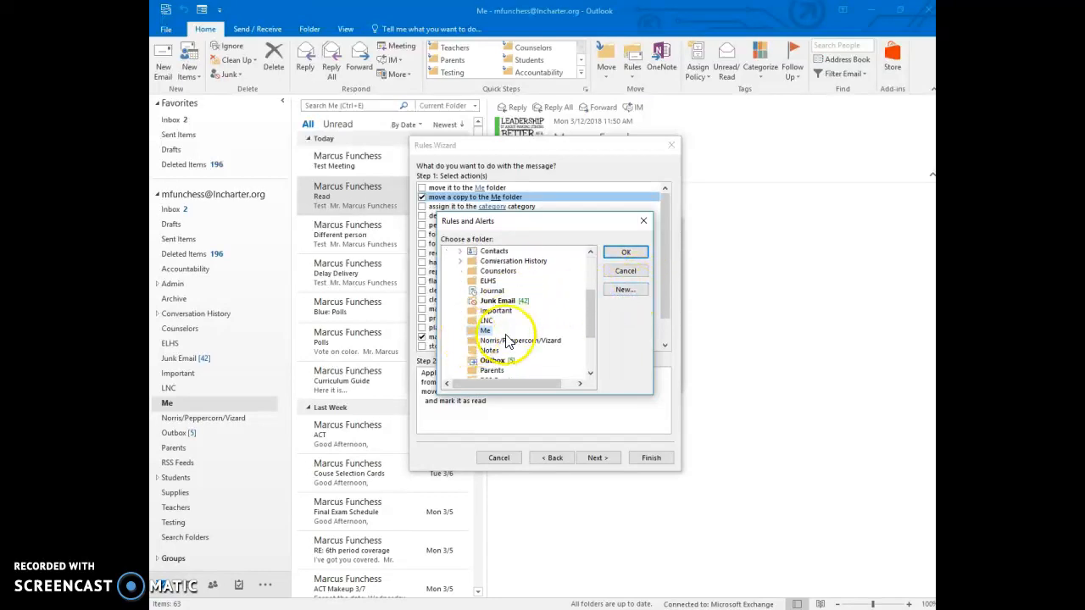
left_click(626, 271)
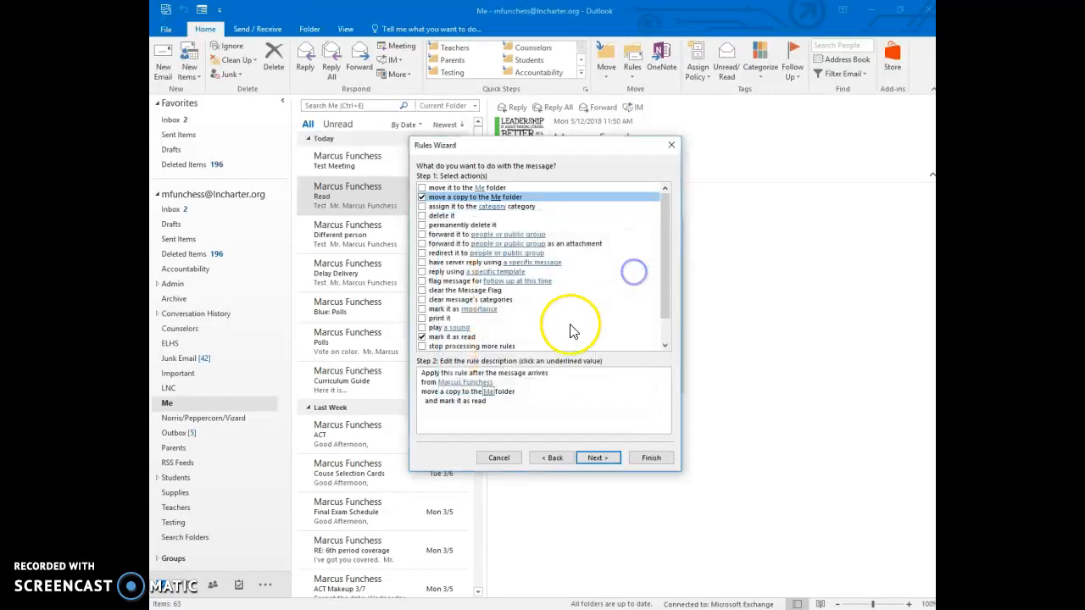
Step: Look through the exceptions available for the rule without adding any
left_click(600, 459)
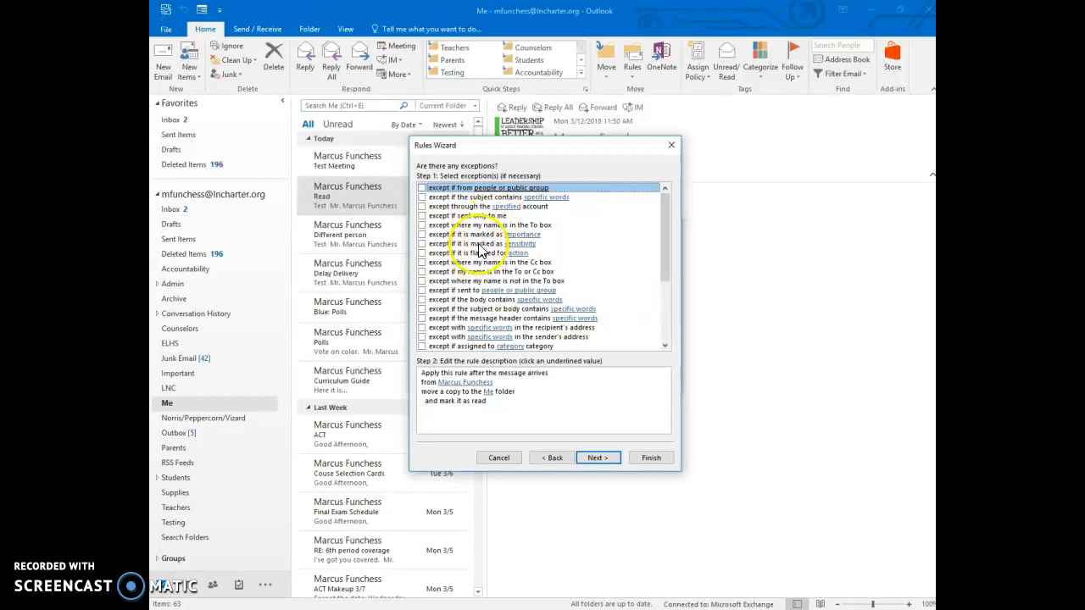
scroll(480, 252, "down", 1)
scroll(479, 252, "down", 2)
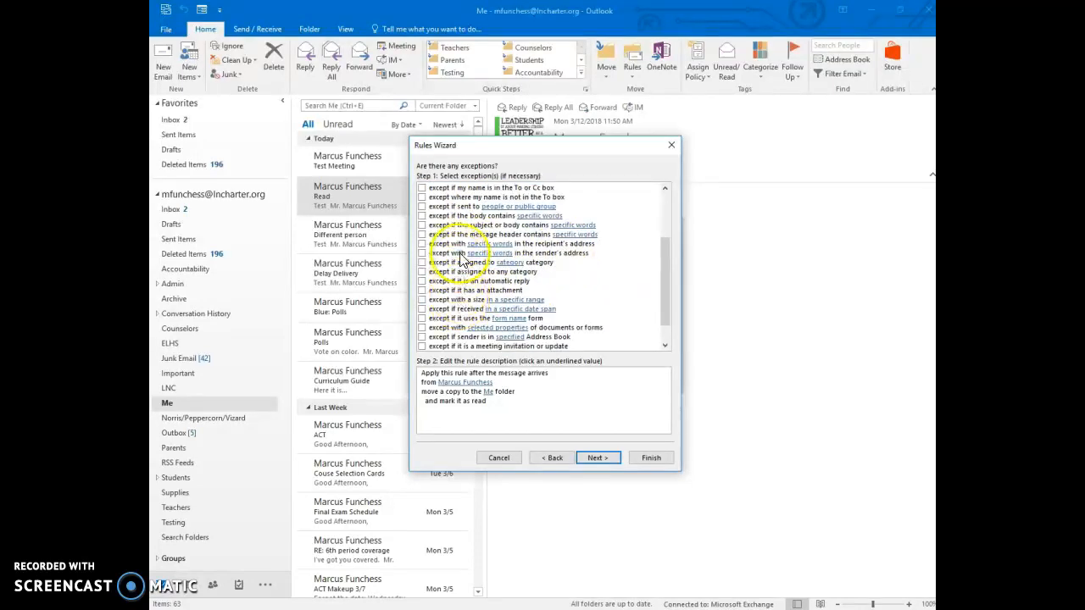
scroll(468, 220, "up", 3)
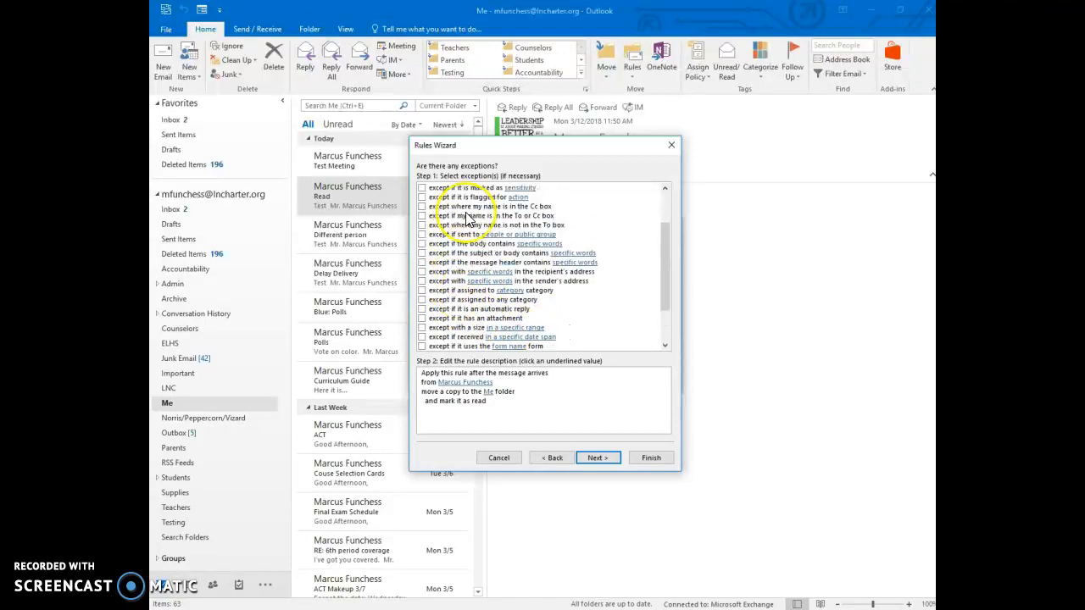
Step: View the rule's final setup options and discard the new rule
left_click(608, 459)
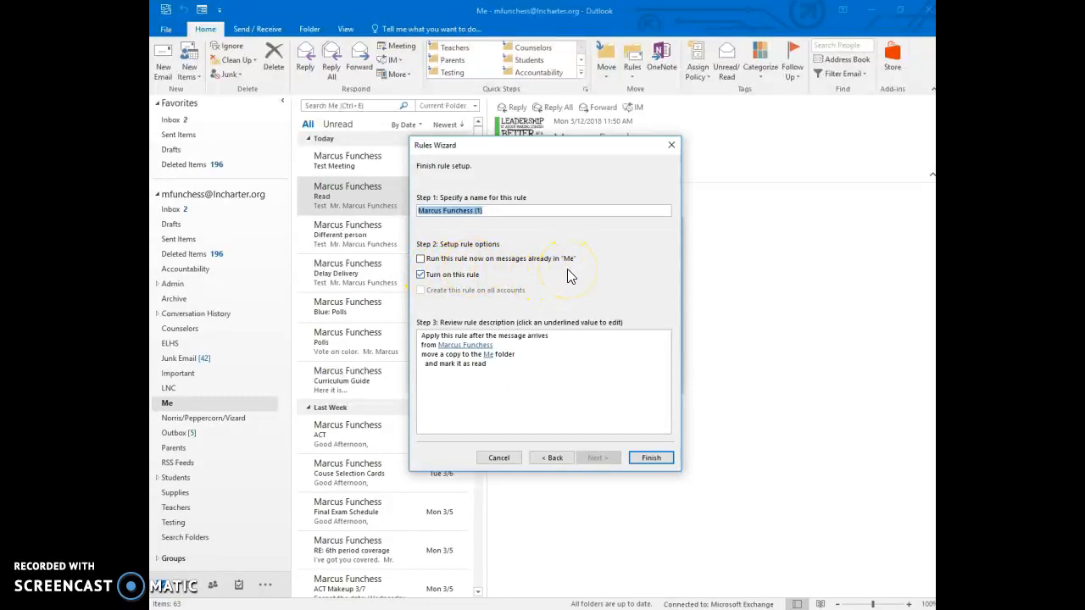
left_click(500, 459)
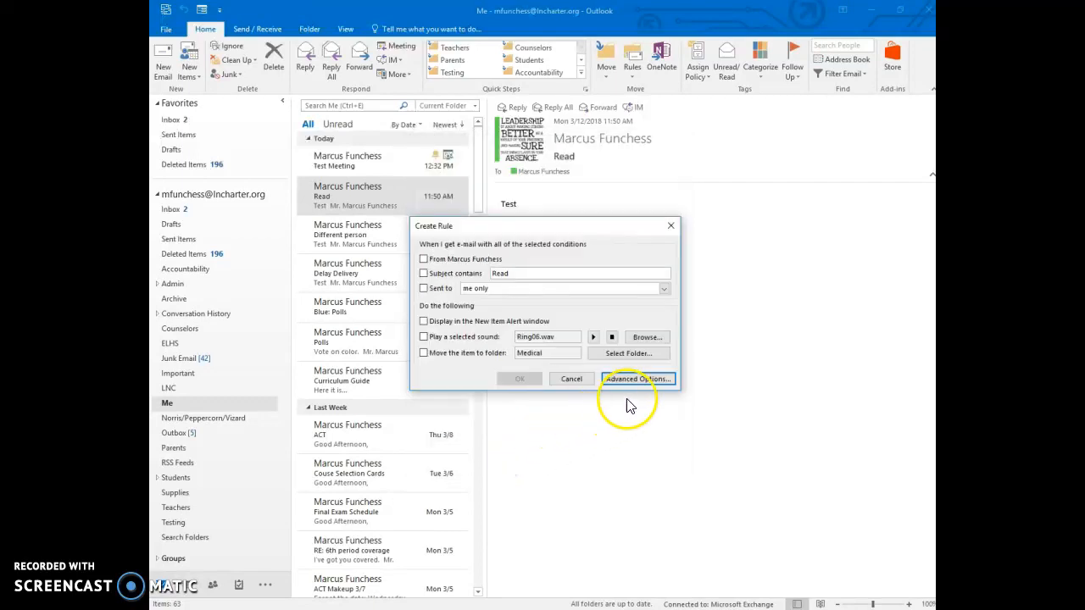
left_click(571, 381)
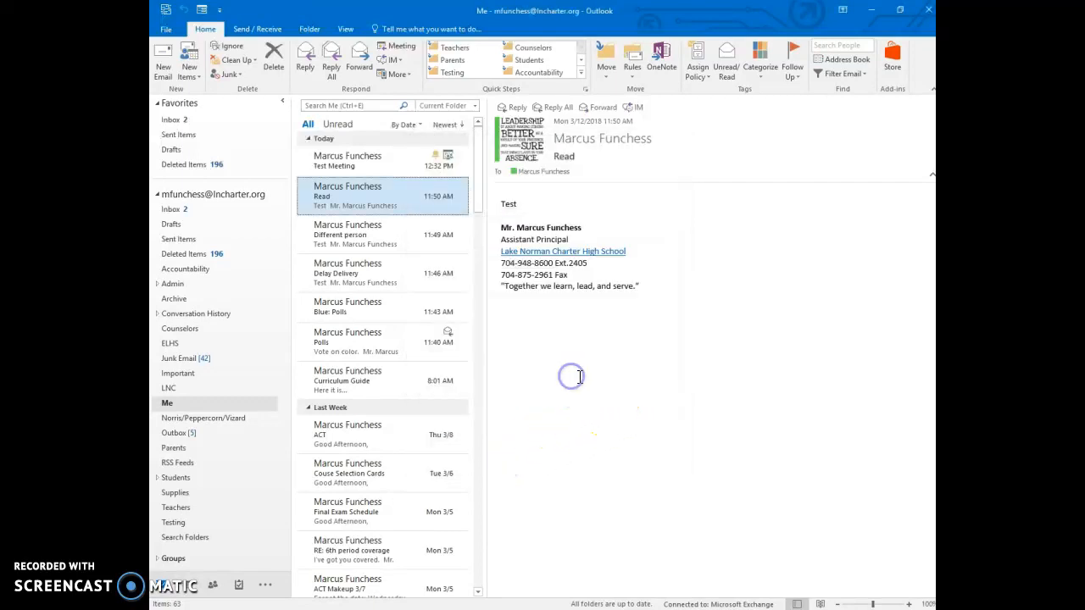
left_click(635, 72)
left_click(640, 108)
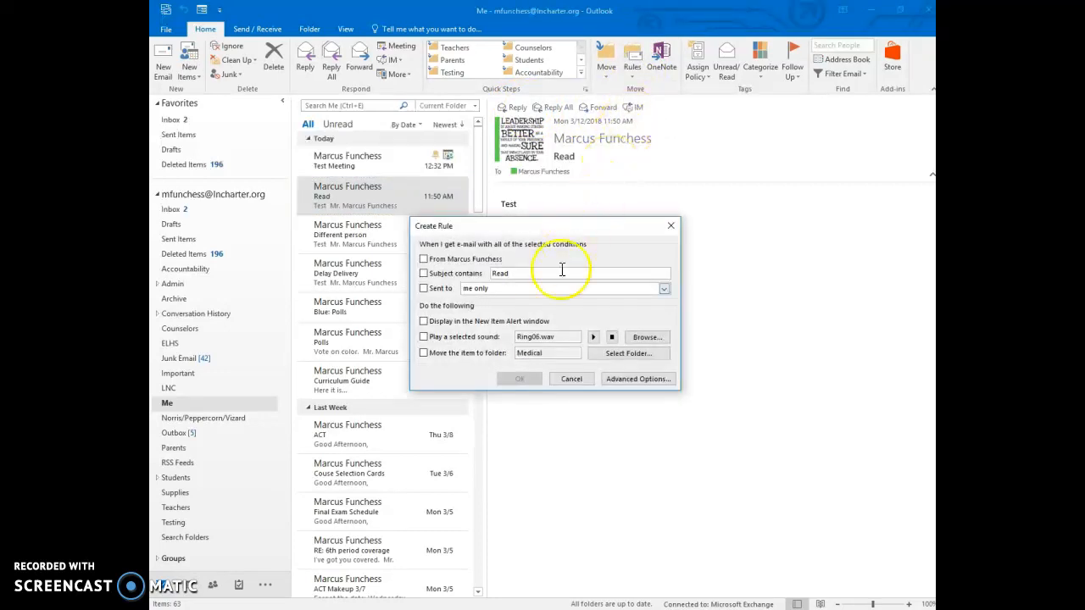
left_click(629, 381)
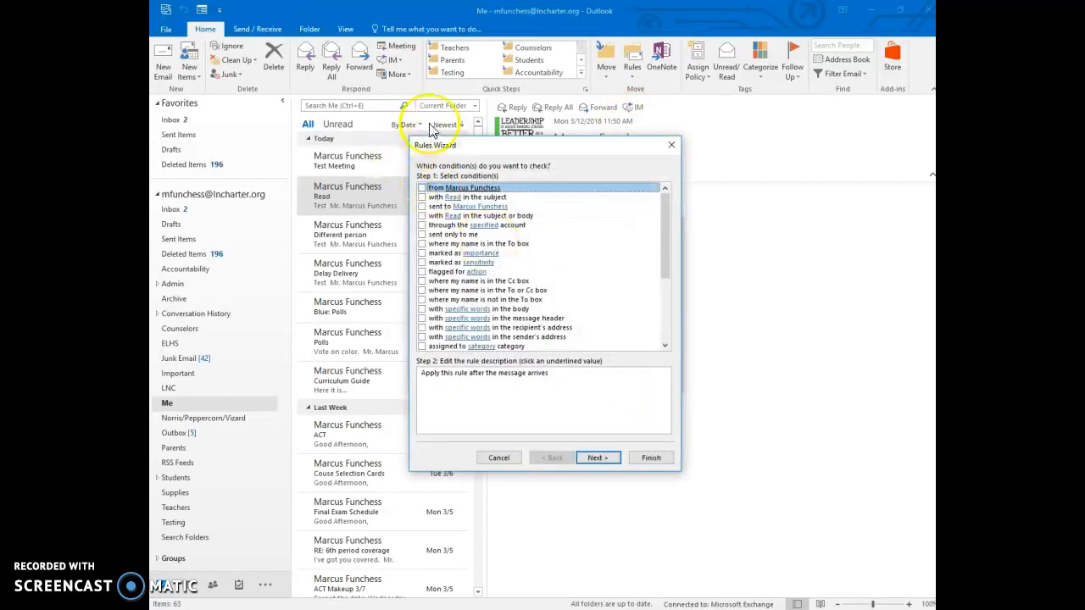
left_click(508, 459)
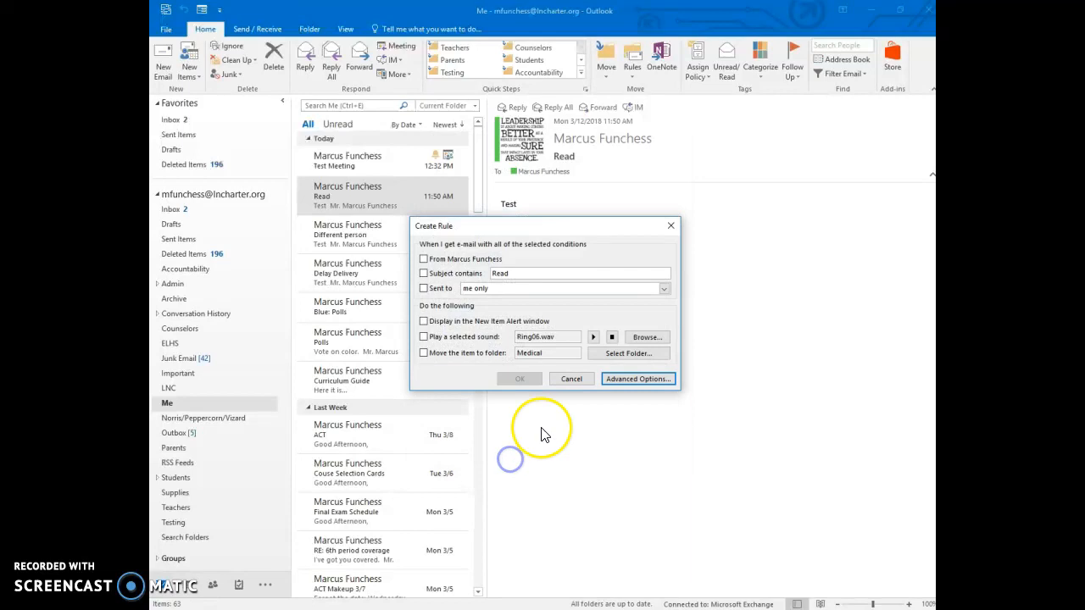
left_click(573, 381)
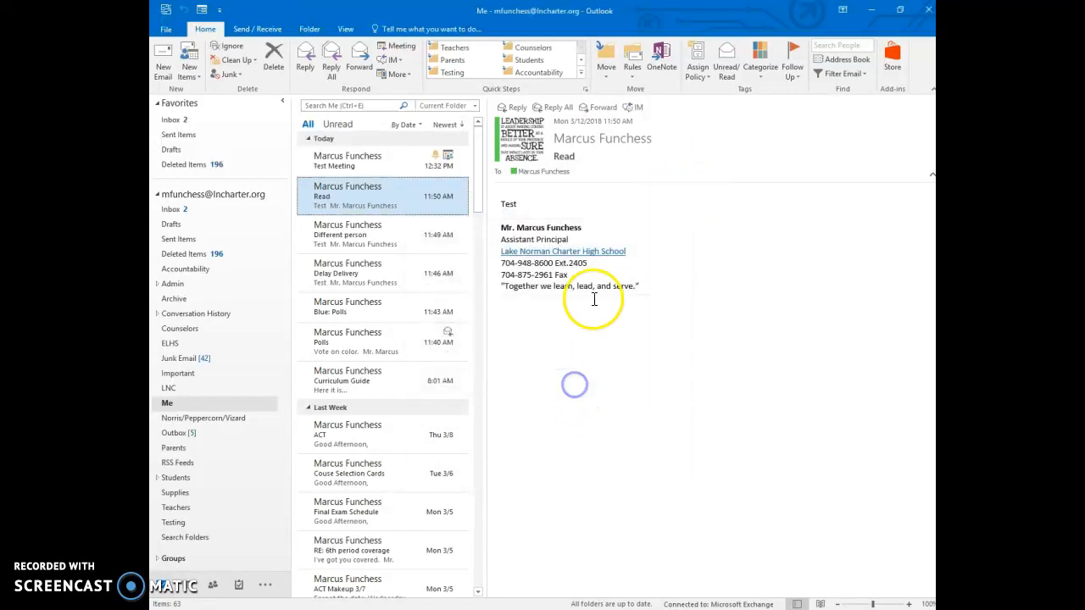
Step: Open the list of existing e-mail rules and show the description of the client-only rule that uses the Me folder
left_click(633, 71)
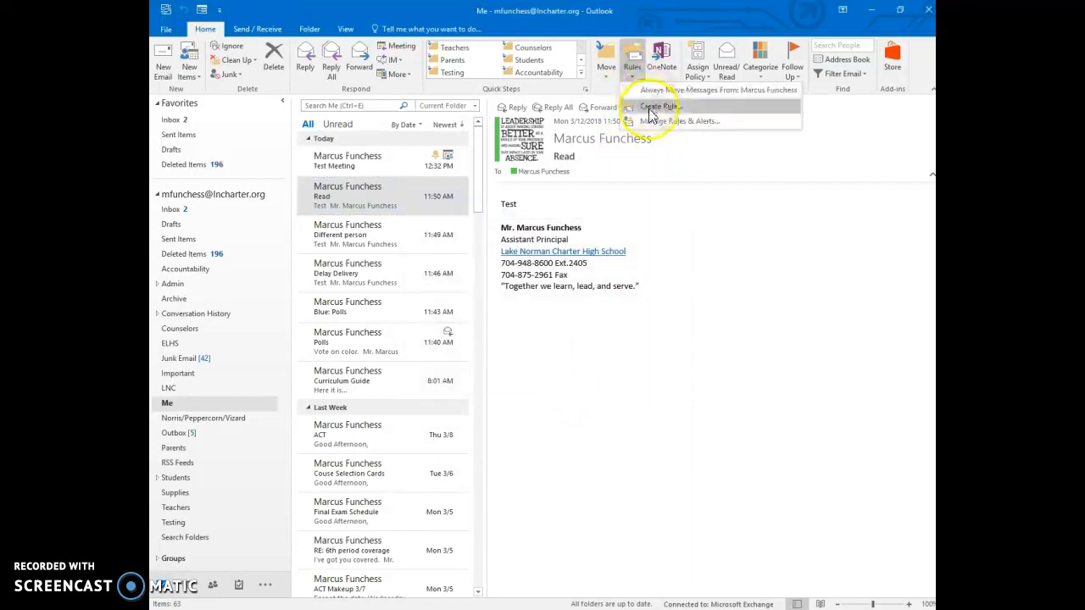
left_click(669, 120)
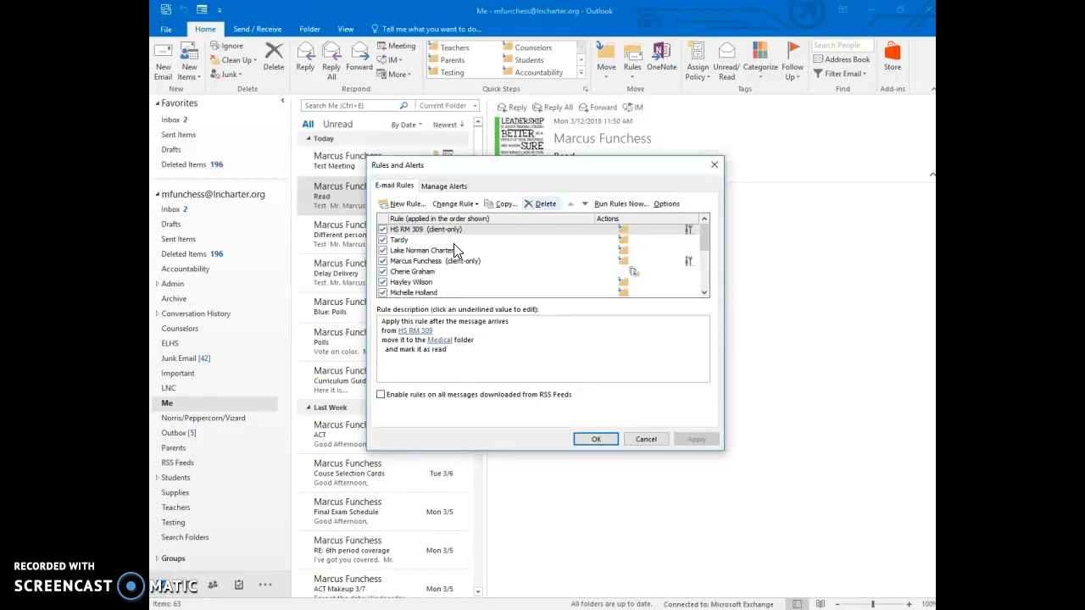
left_click(434, 263)
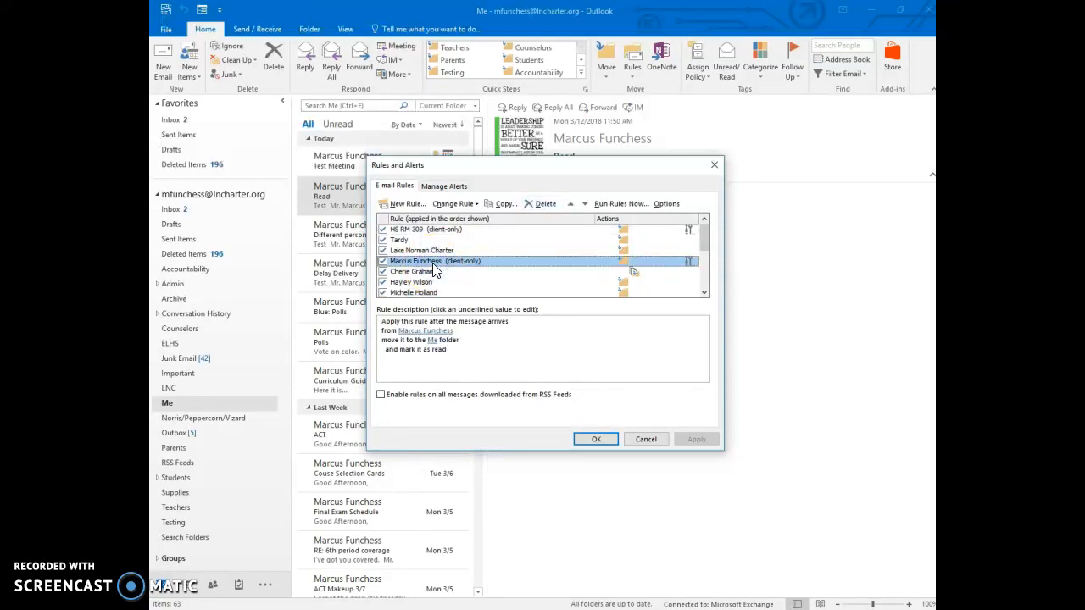
Step: Open the client-only rule that uses the Me folder to review its conditions, and close it without changes
double_click(434, 264)
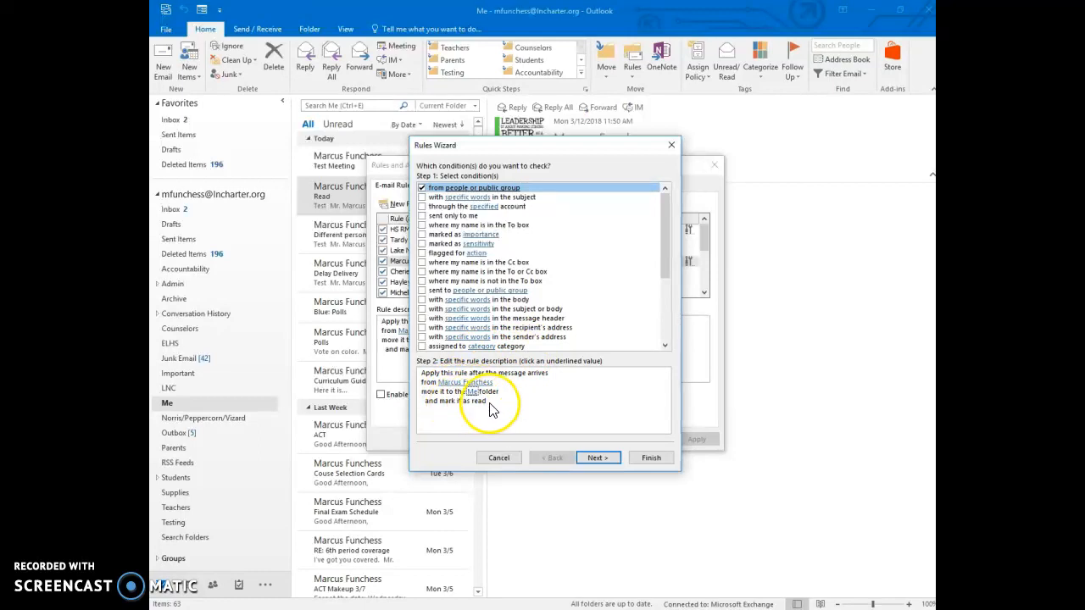
left_click(513, 462)
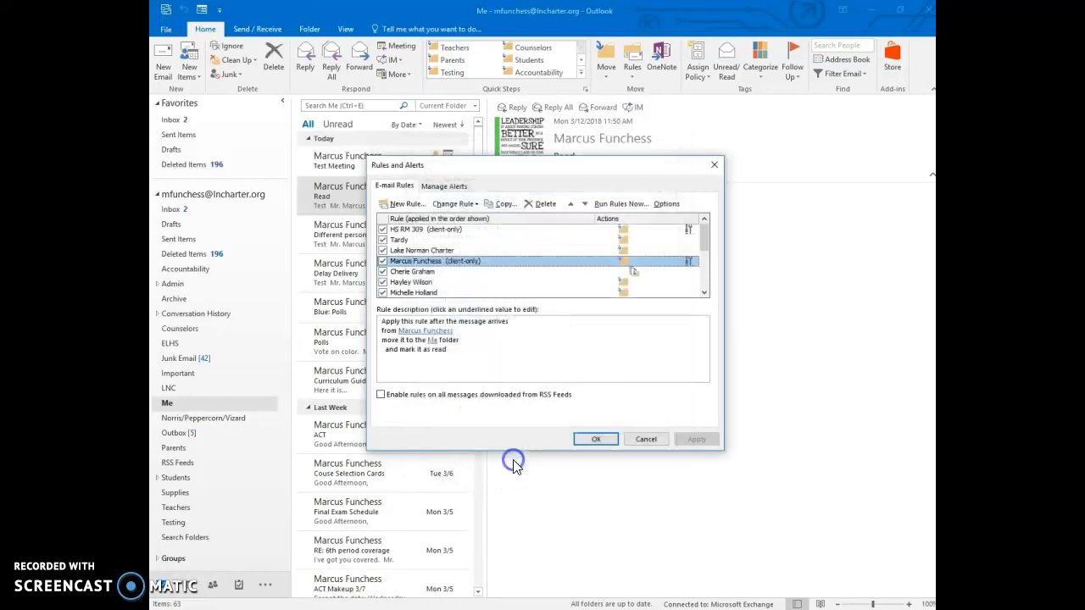
Step: Add the mark it as read action to the second-to-last rule in the list, which moves a copy of the sender's messages to a folder
scroll(455, 282, "down", 5)
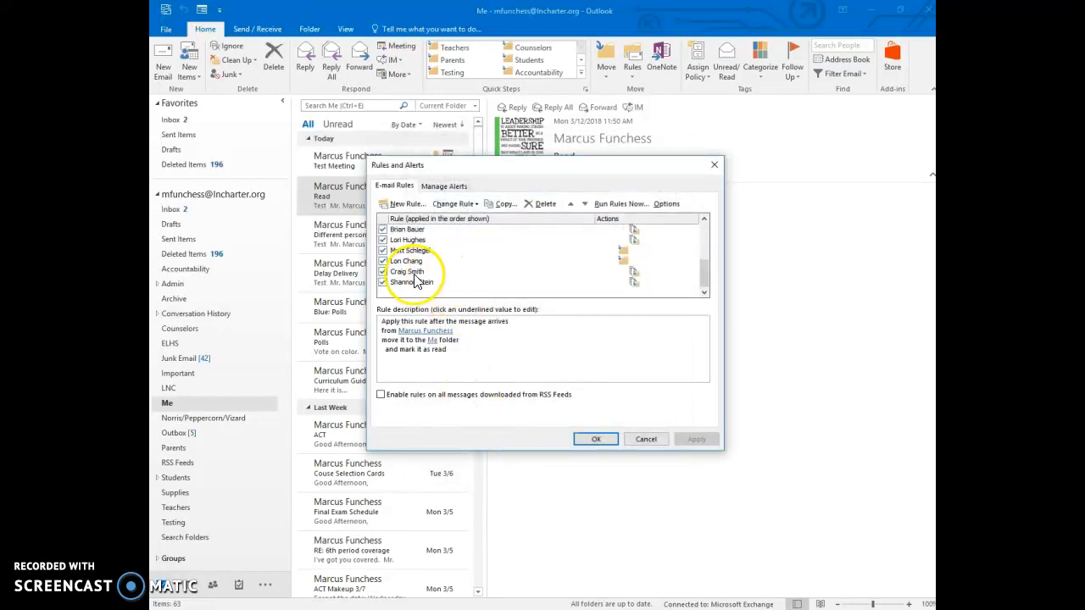
double_click(414, 273)
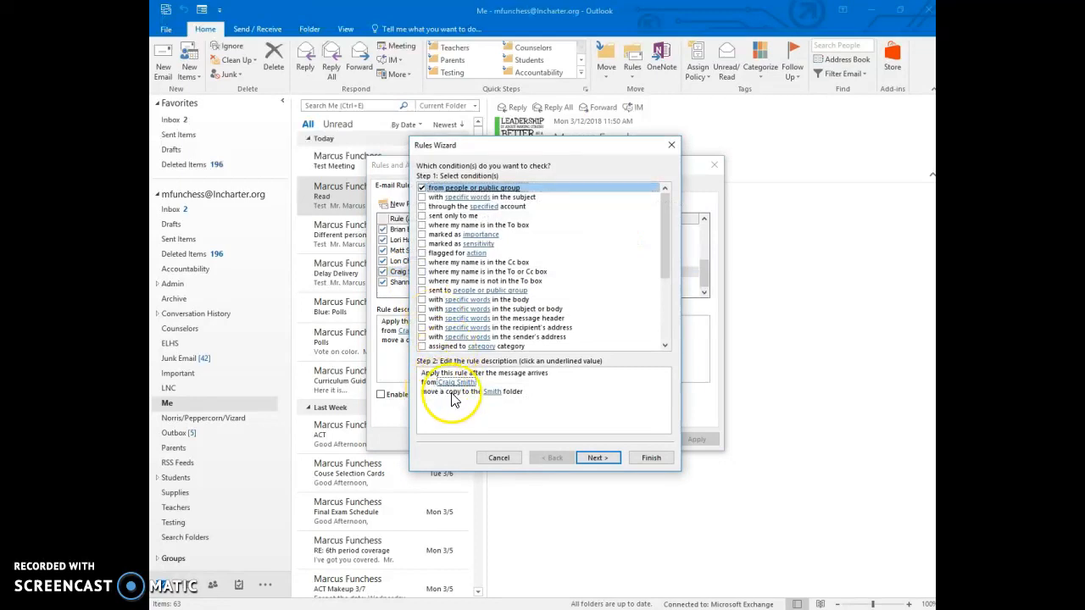
key("Tab")
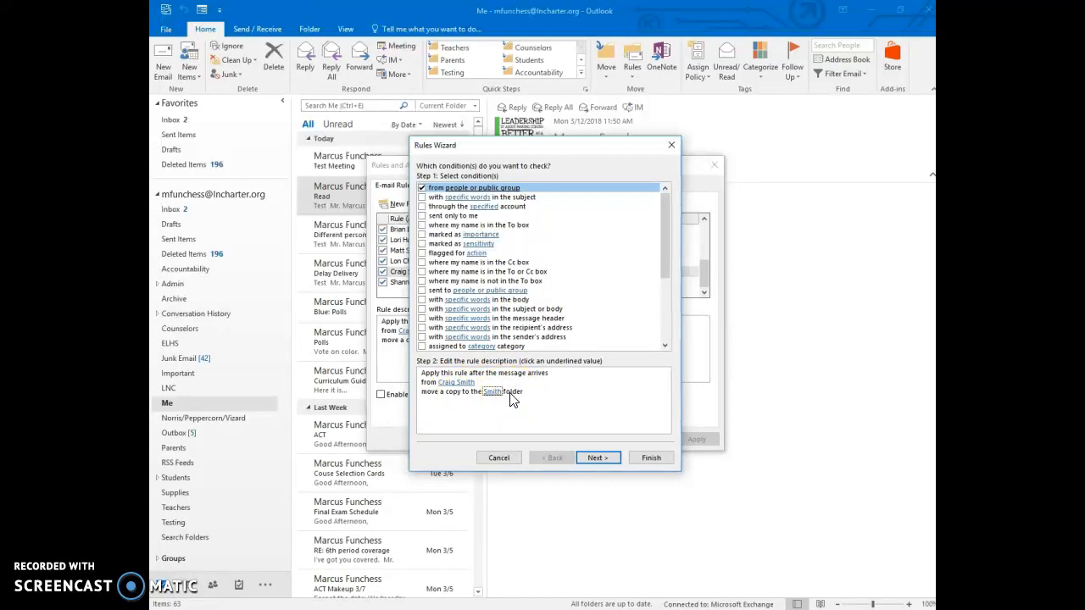
left_click(597, 458)
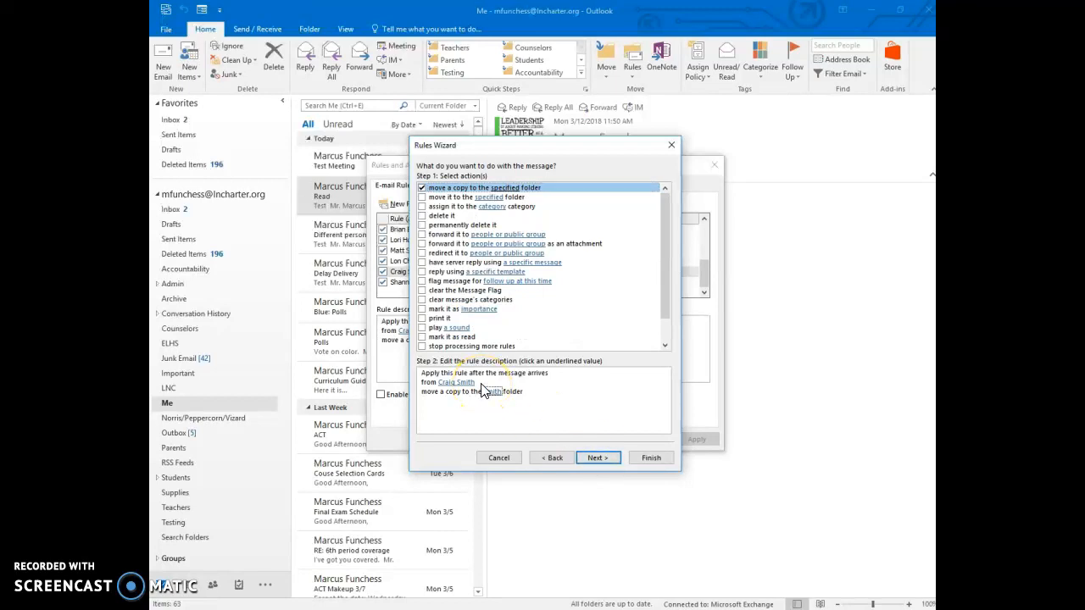
left_click(422, 338)
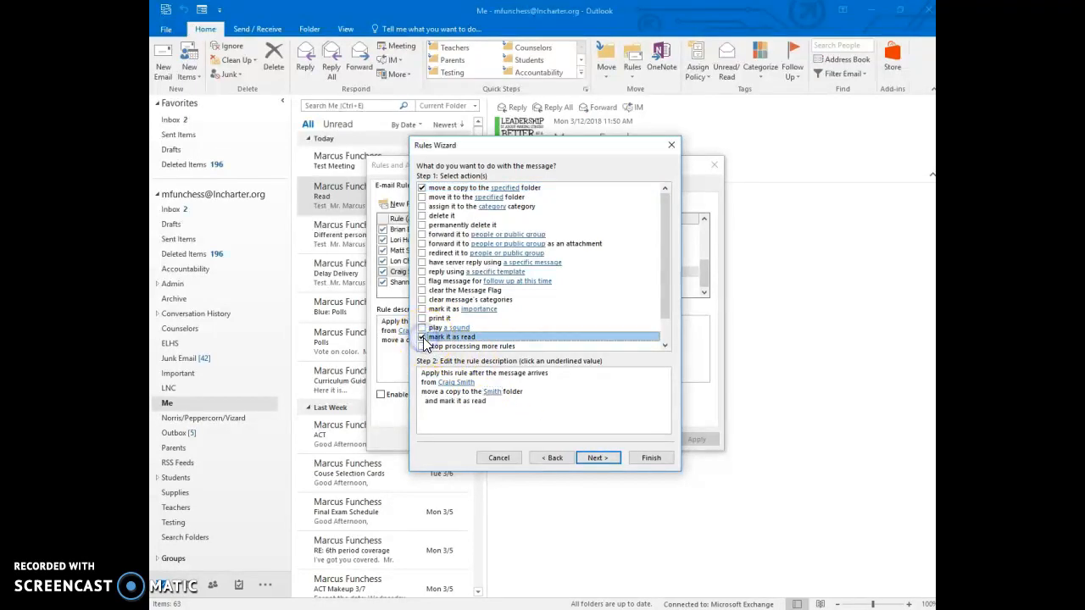
left_click(592, 463)
left_click(642, 459)
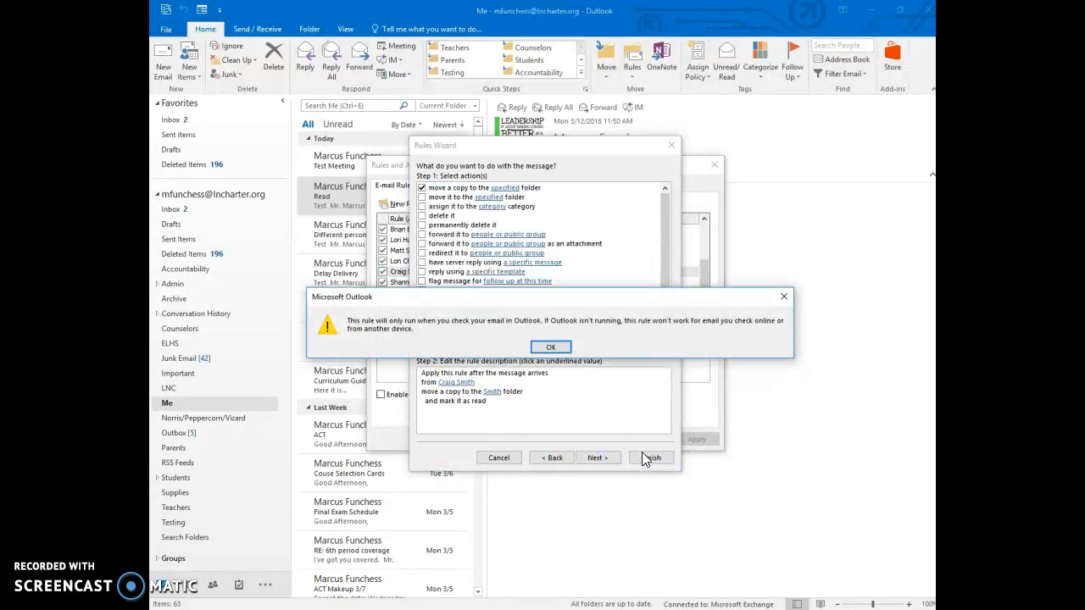
left_click(570, 346)
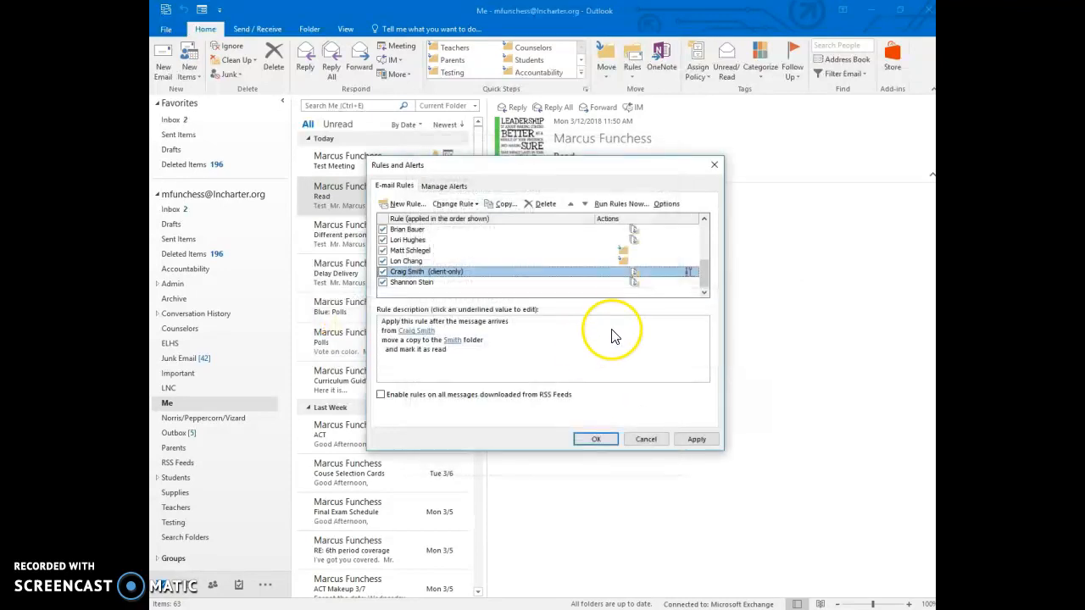
Step: Remove the mark it as read action from the second-to-last rule and finish editing it
double_click(419, 274)
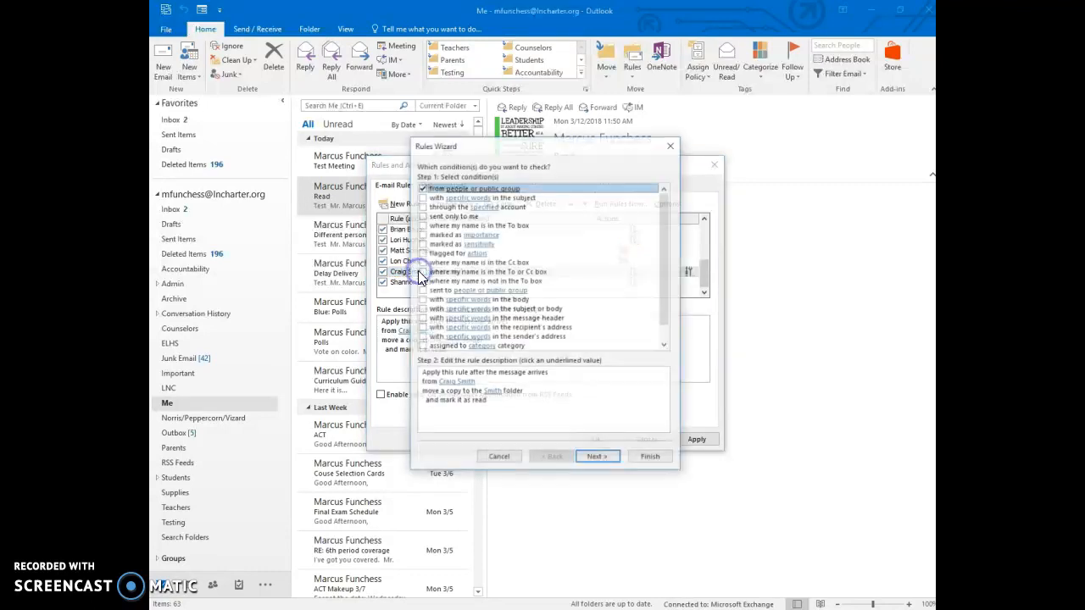
left_click(499, 393)
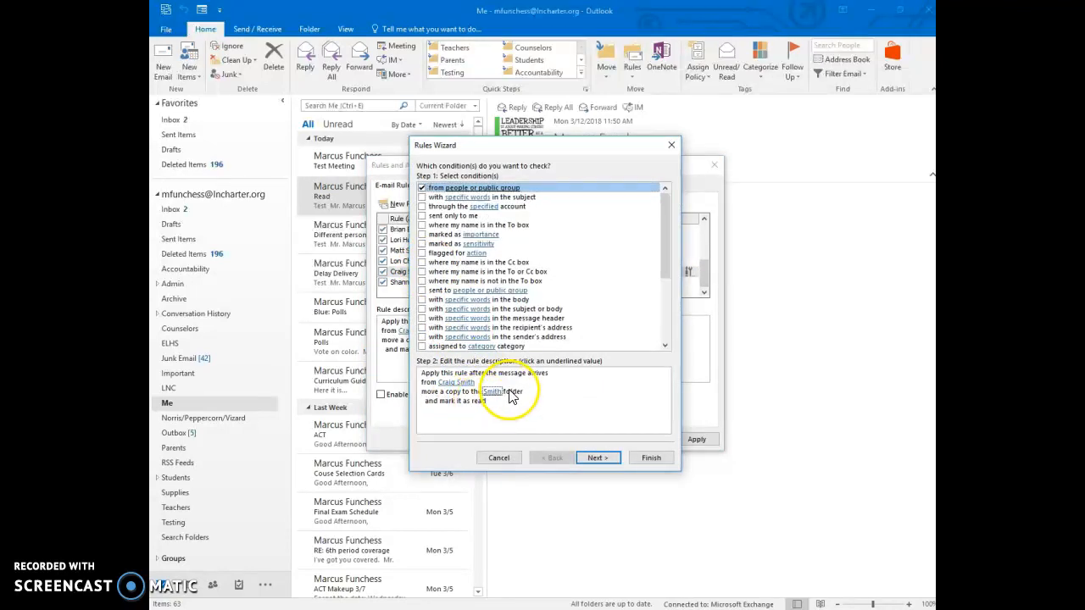
left_click(592, 457)
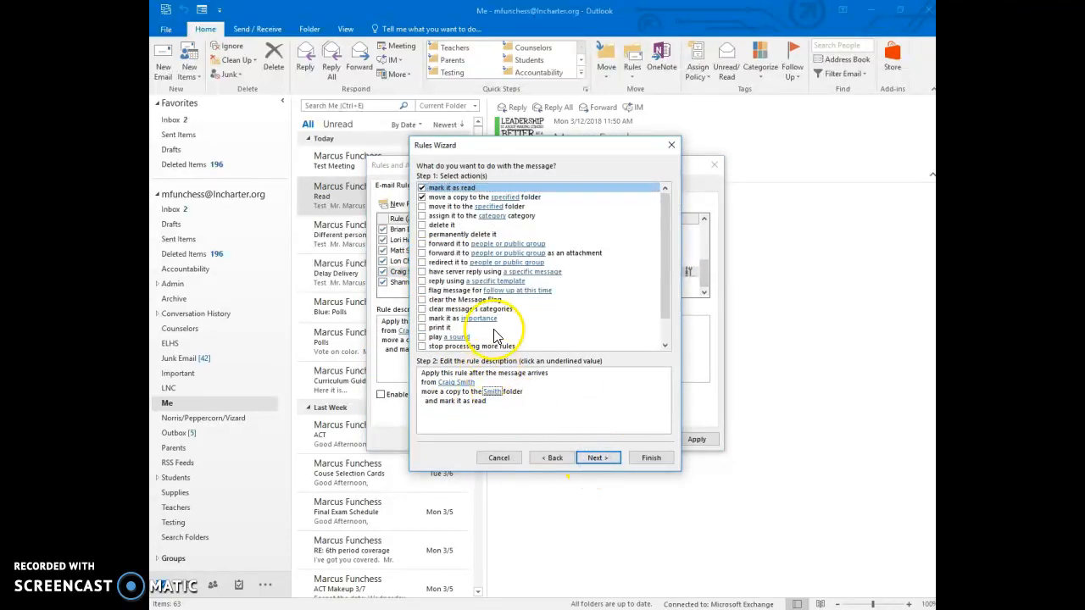
left_click(422, 188)
left_click(621, 458)
left_click(641, 459)
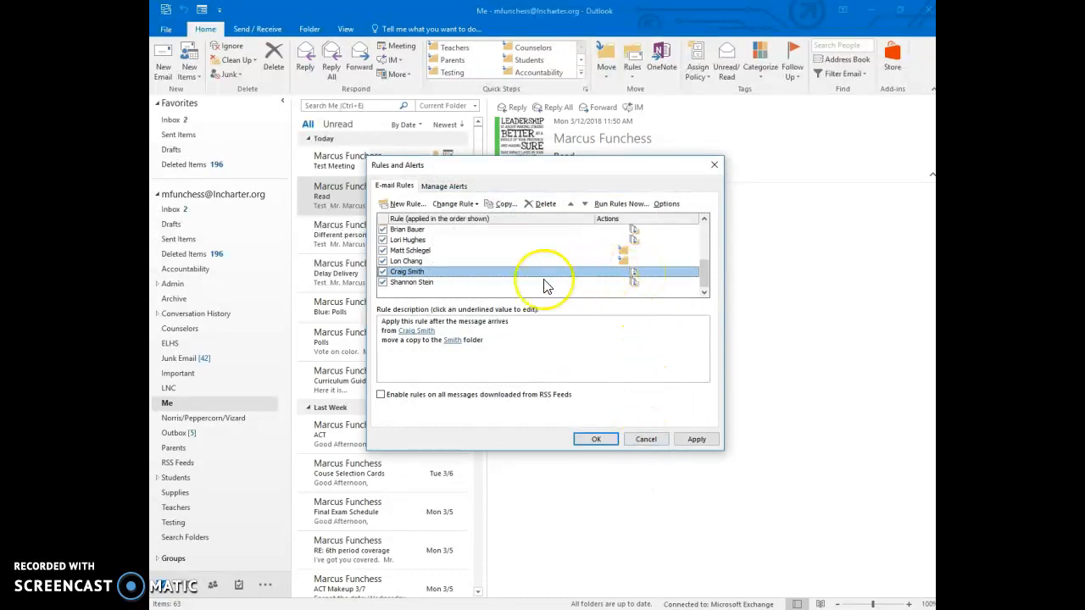
Step: Look through the full list of e-mail rules and close the rules and alerts window
scroll(437, 278, "up", 2)
scroll(437, 278, "up", 1)
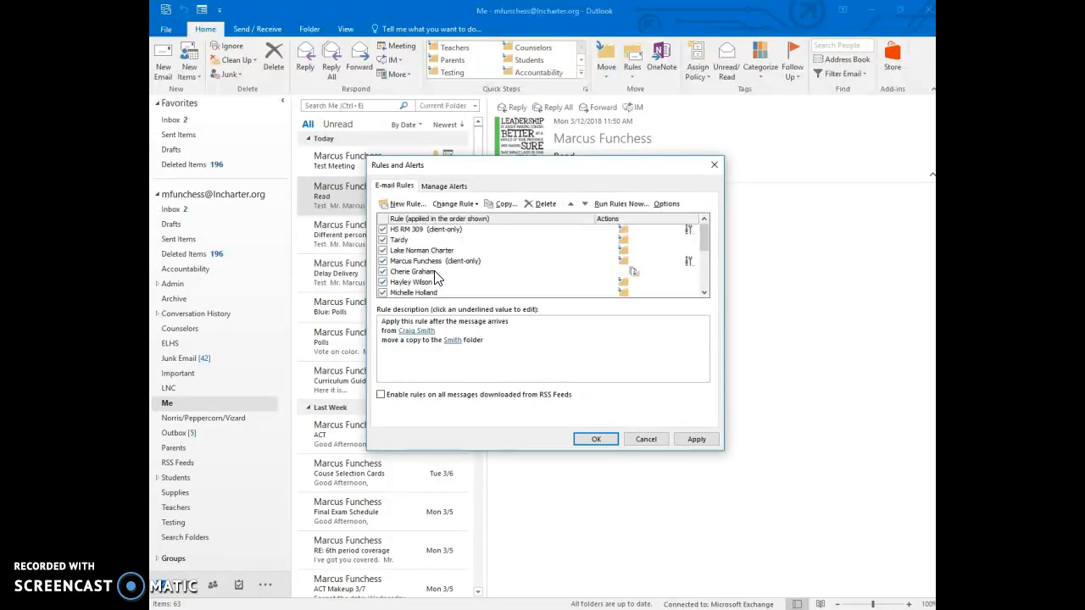
scroll(436, 278, "down", 3)
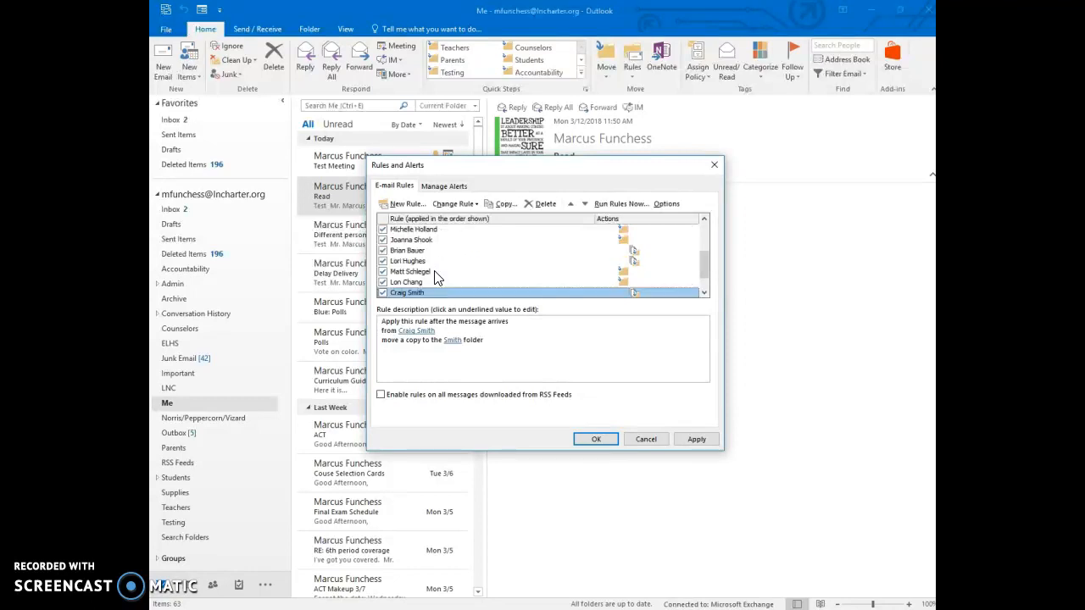
left_click(607, 440)
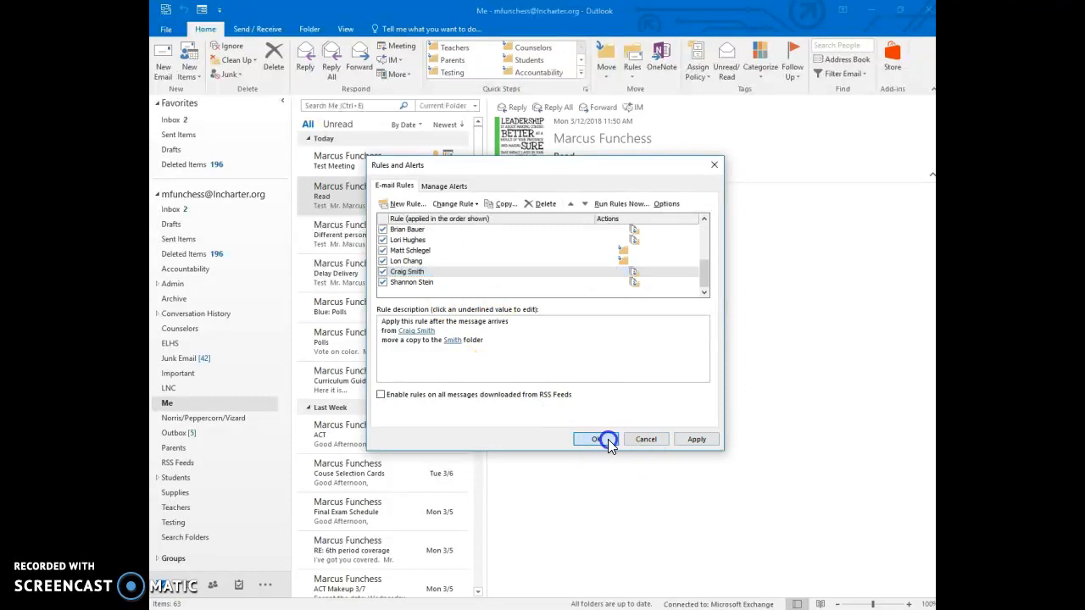
left_click(643, 439)
left_click(643, 439)
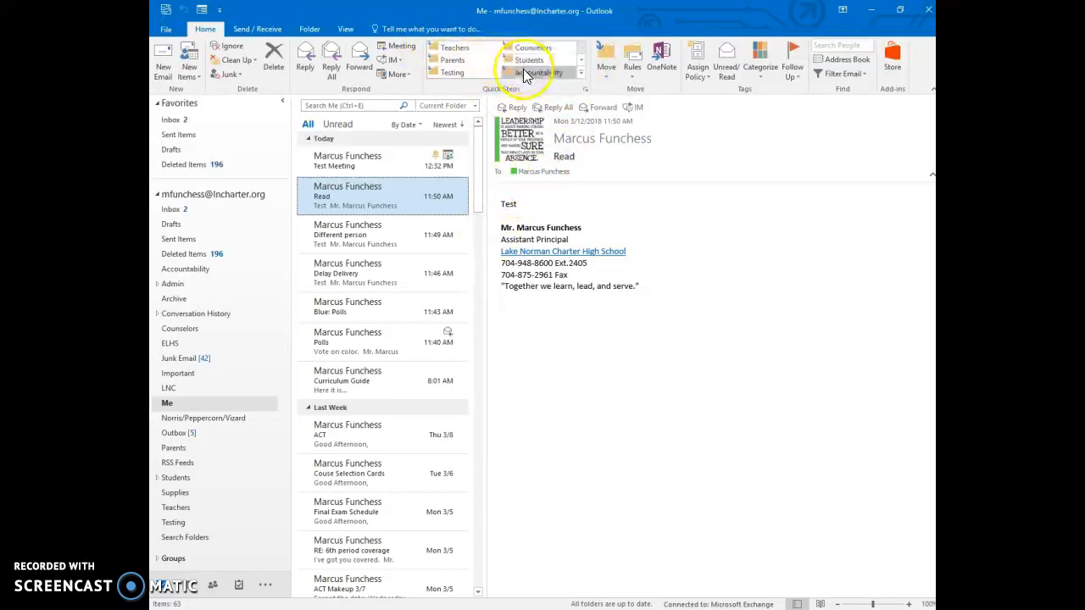
Step: Create a new quick step that copies messages to the Testing folder, keeping its suggested name
left_click(581, 67)
left_click(581, 67)
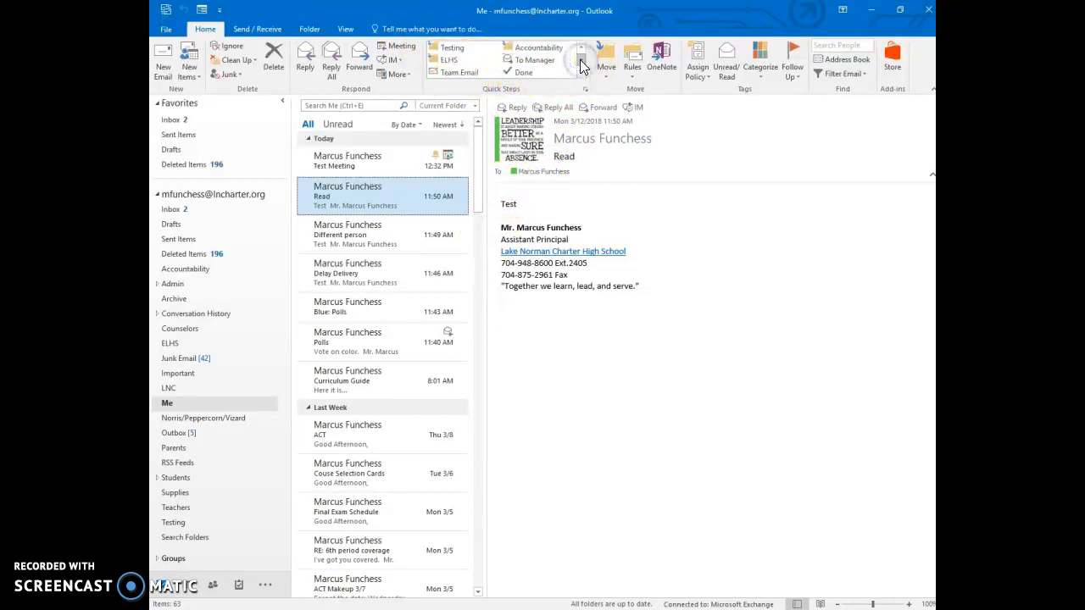
left_click(581, 67)
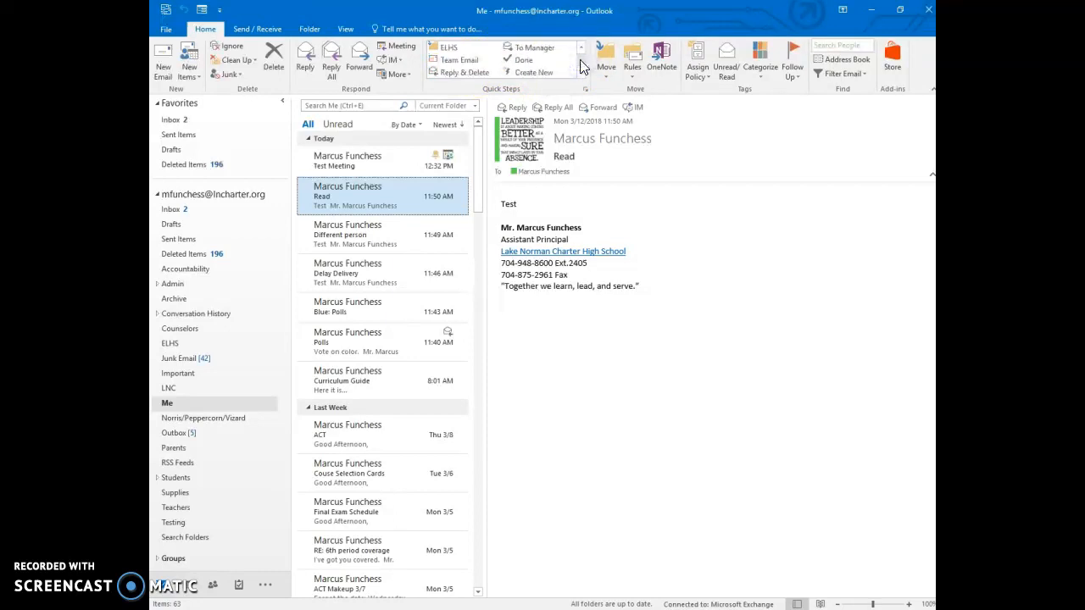
left_click(533, 73)
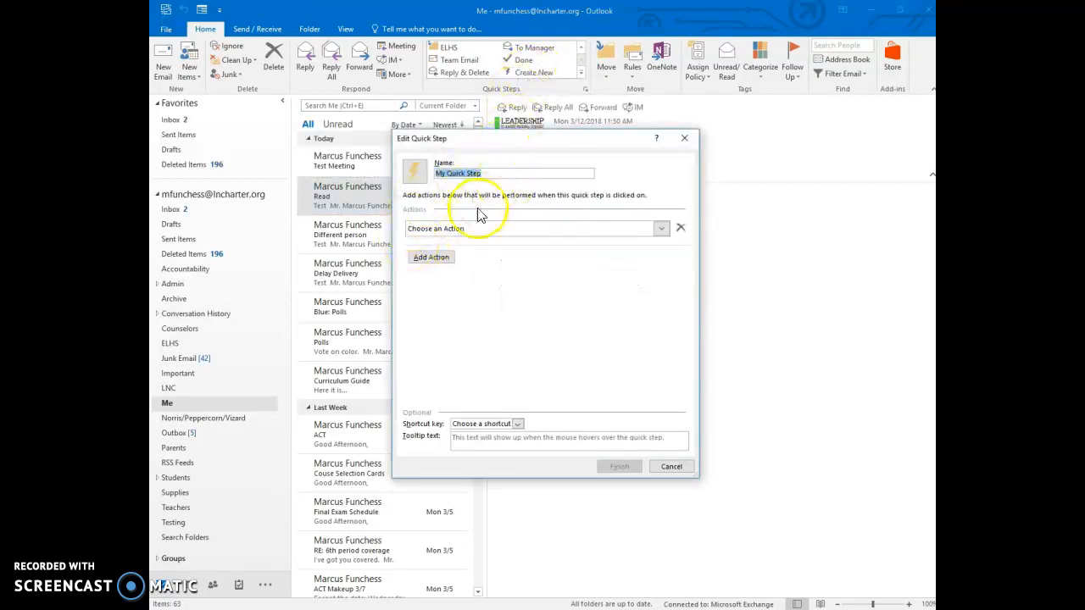
left_click(662, 229)
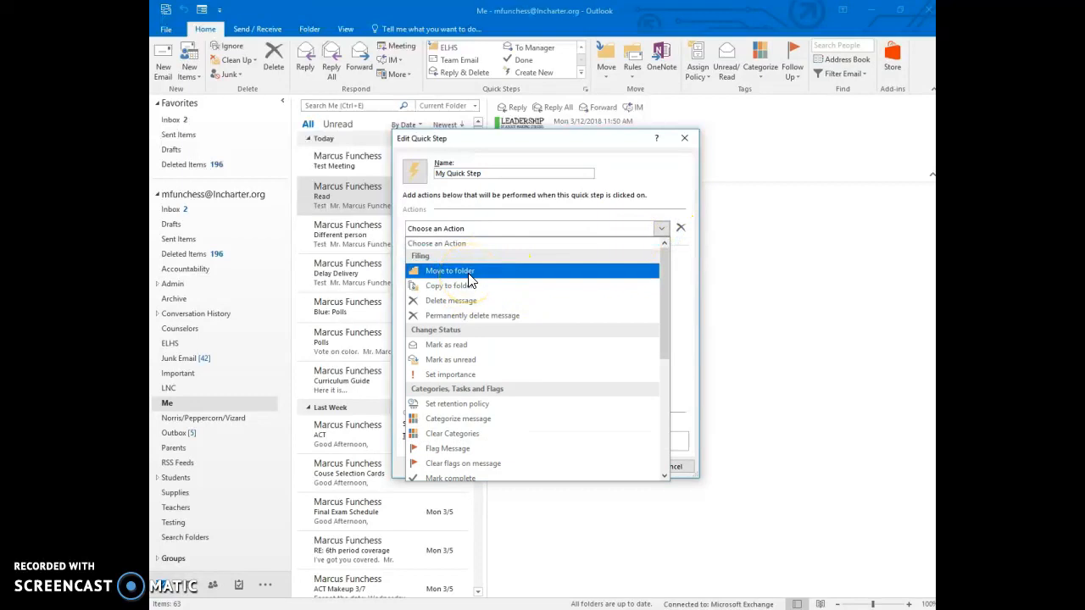
left_click(450, 285)
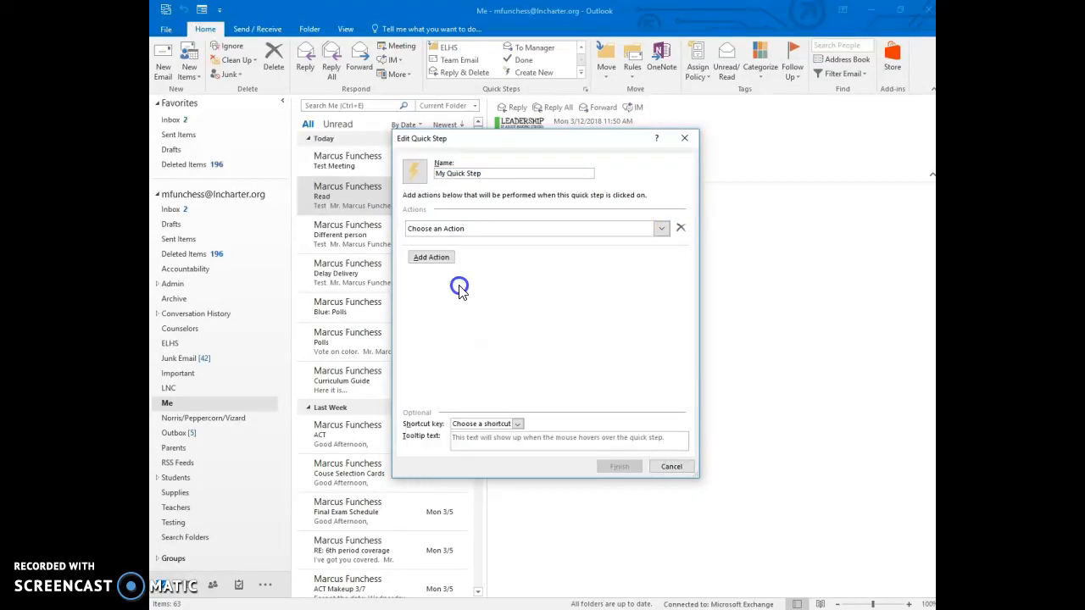
left_click(664, 250)
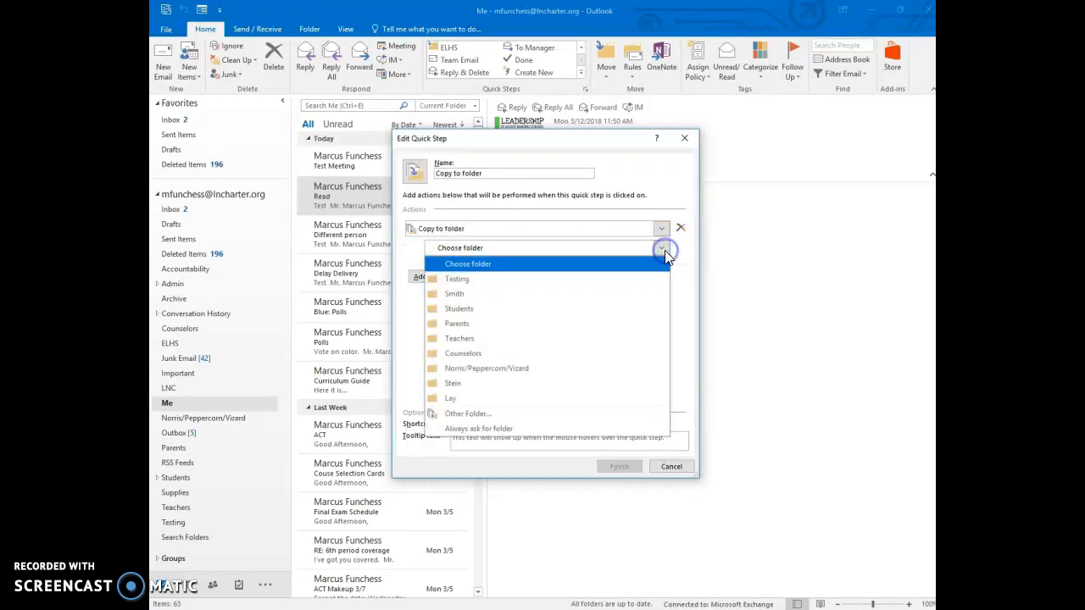
left_click(563, 281)
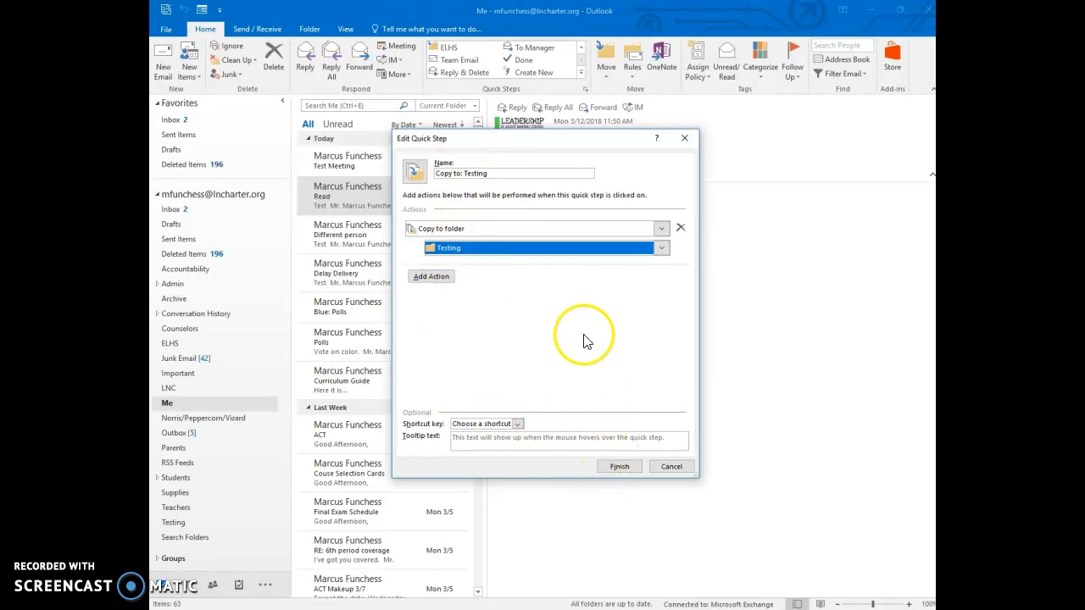
left_click(618, 468)
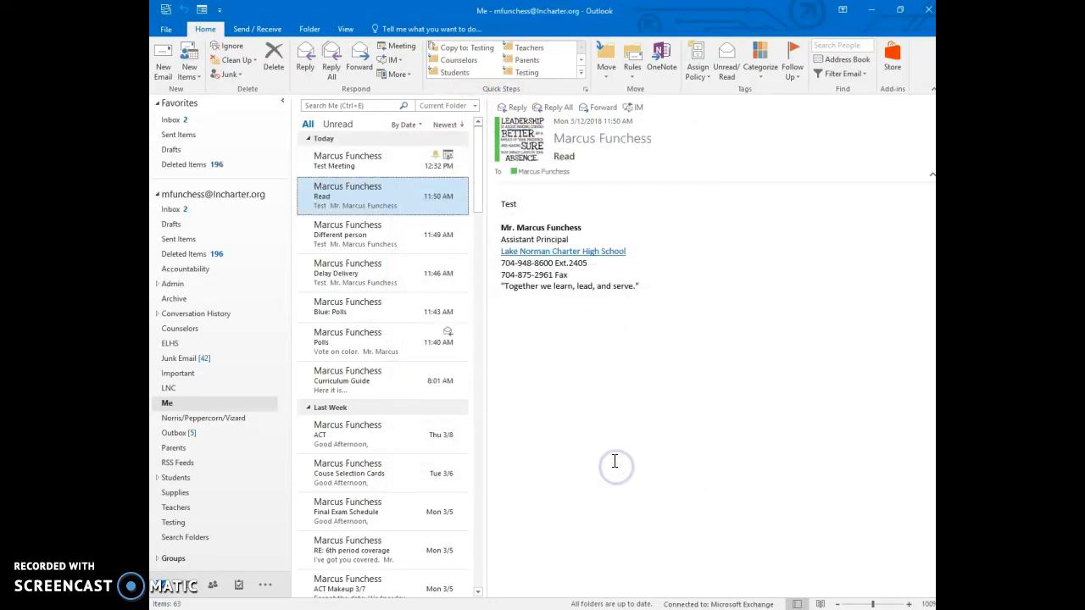
Step: Permanently delete the Copy to: Testing quick step
right_click(466, 50)
left_click(497, 91)
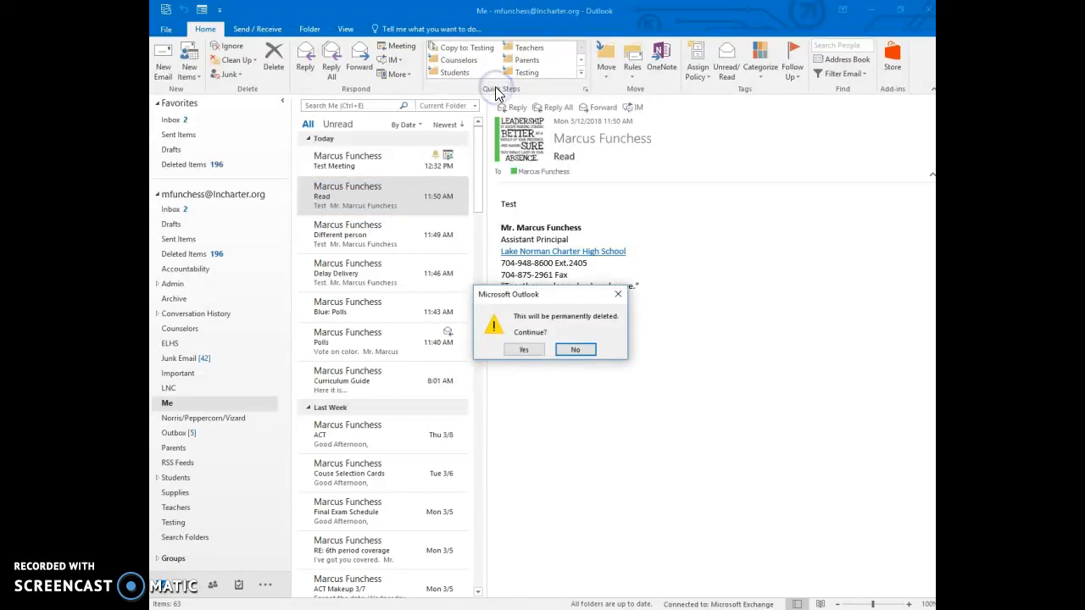
left_click(524, 348)
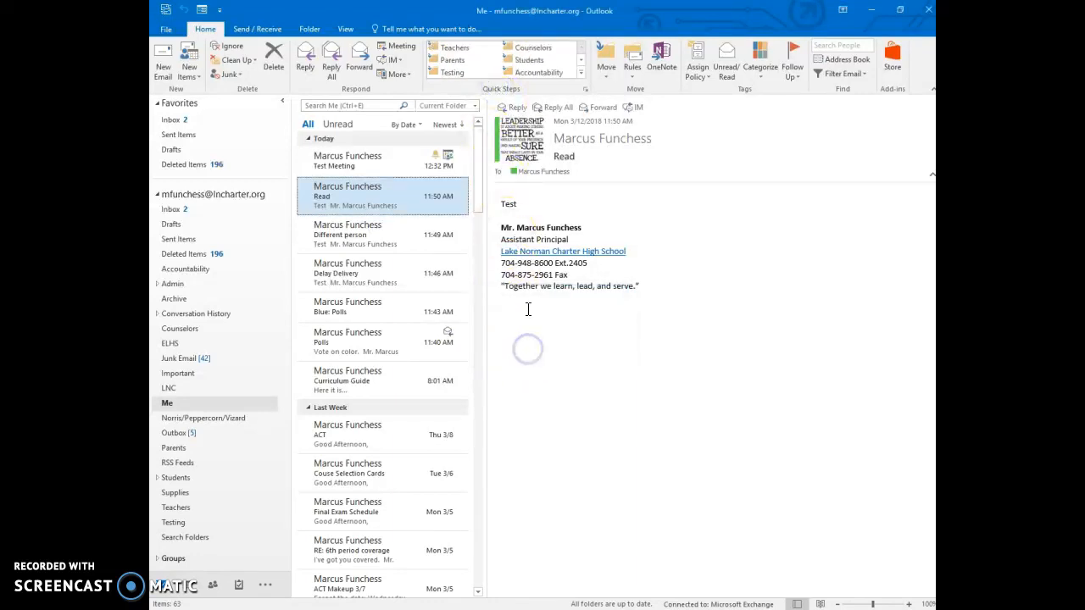